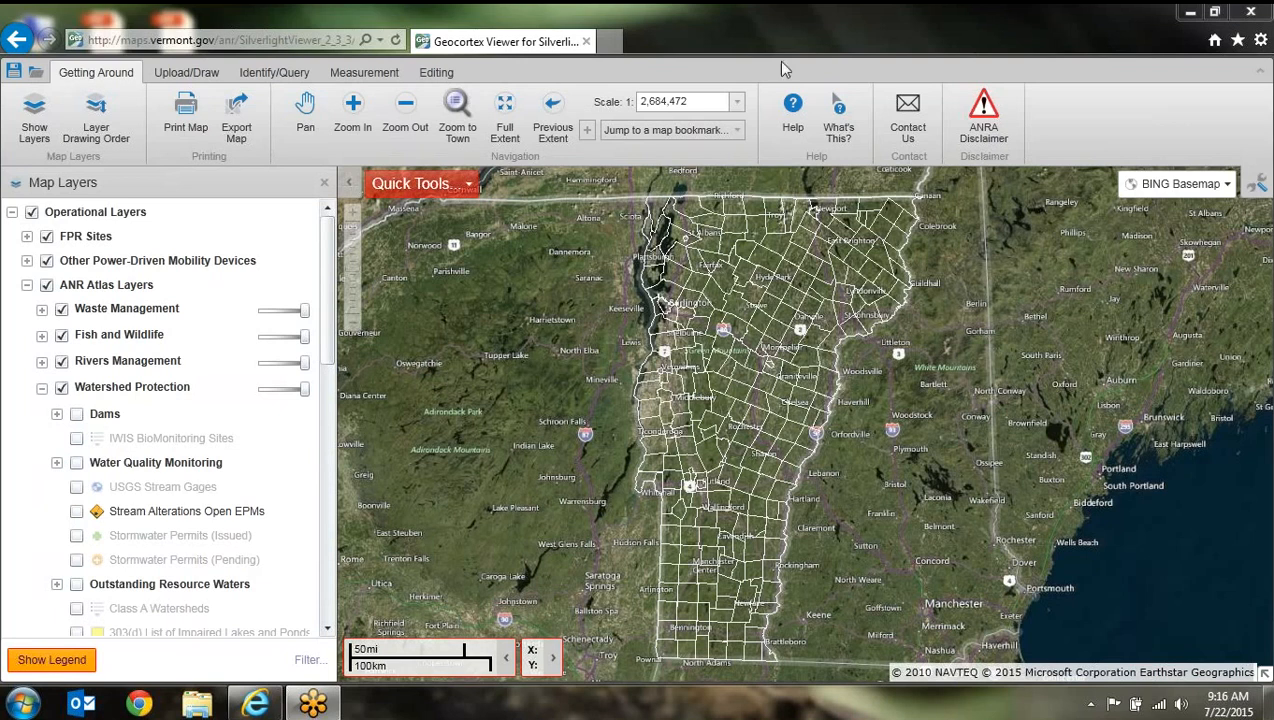
Step: Zoom the map to the town of BARNARD and close in on State Park Beach Rd beside Silver Lake
{"action": "left_click", "coordinate": [438, 186]}
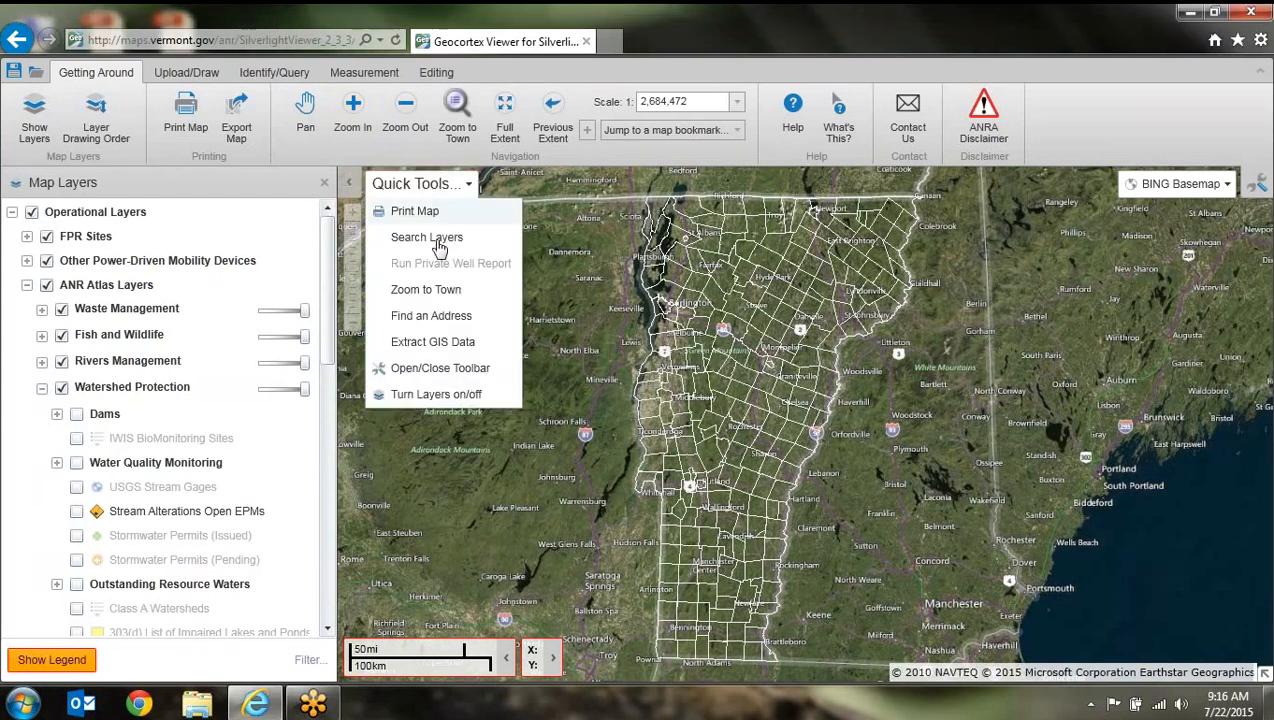
{"action": "left_click", "coordinate": [440, 300]}
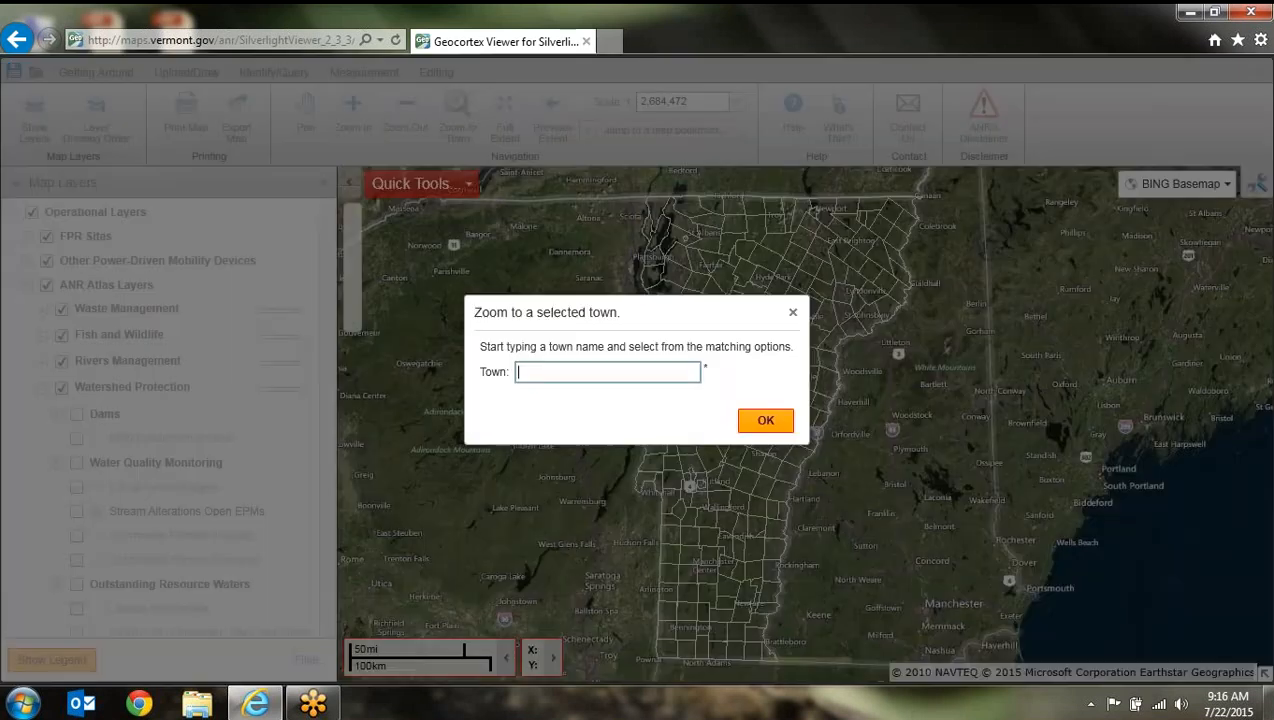
{"action": "type", "text": "barnard"}
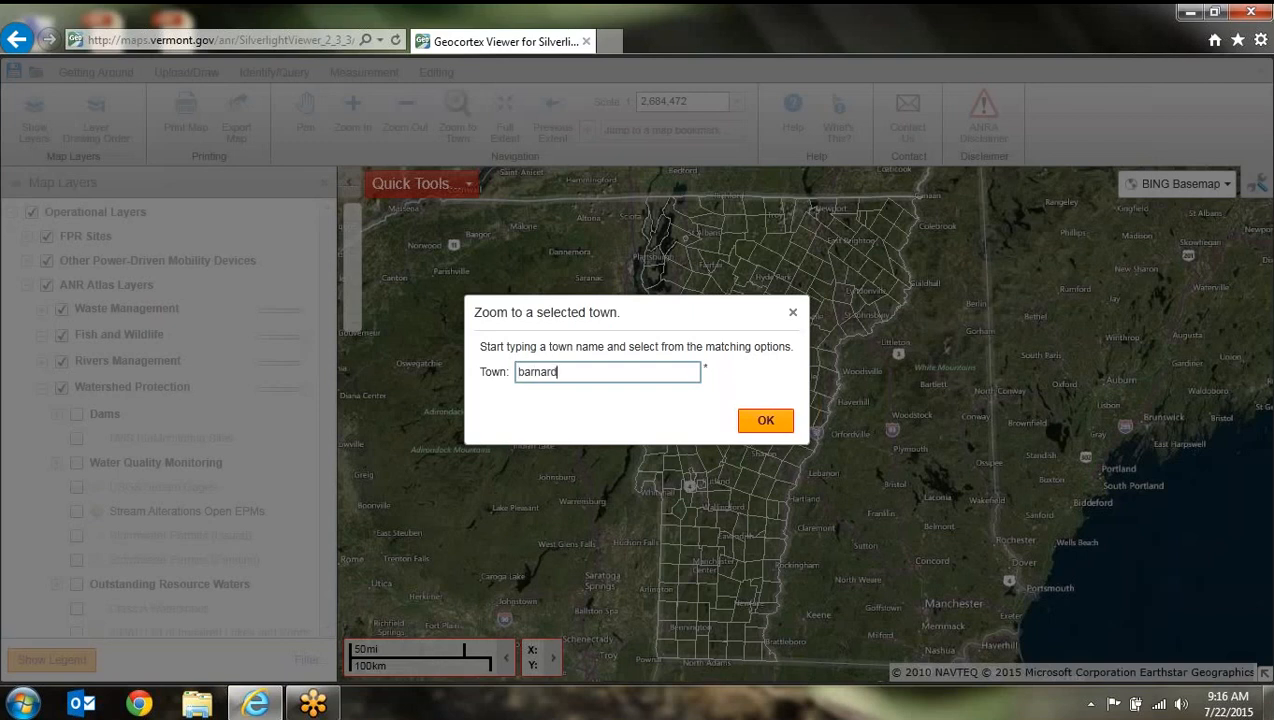
{"action": "key", "text": "Down"}
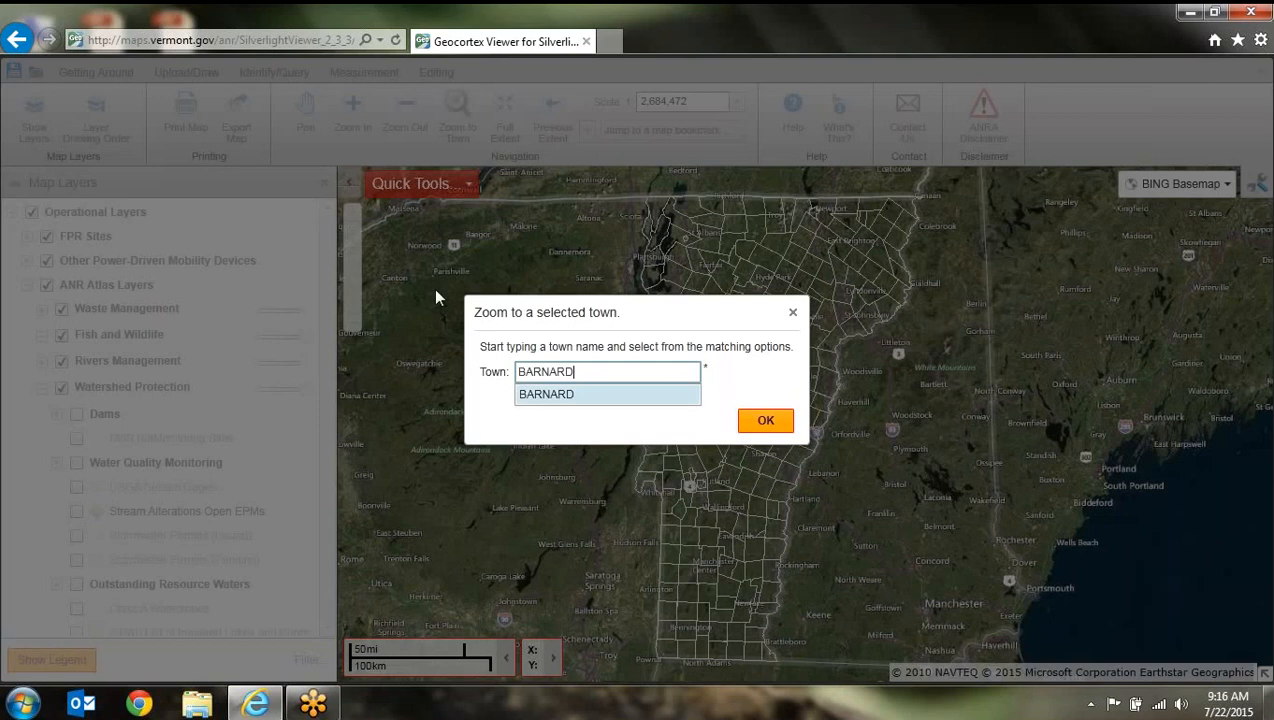
{"action": "left_click", "coordinate": [549, 396]}
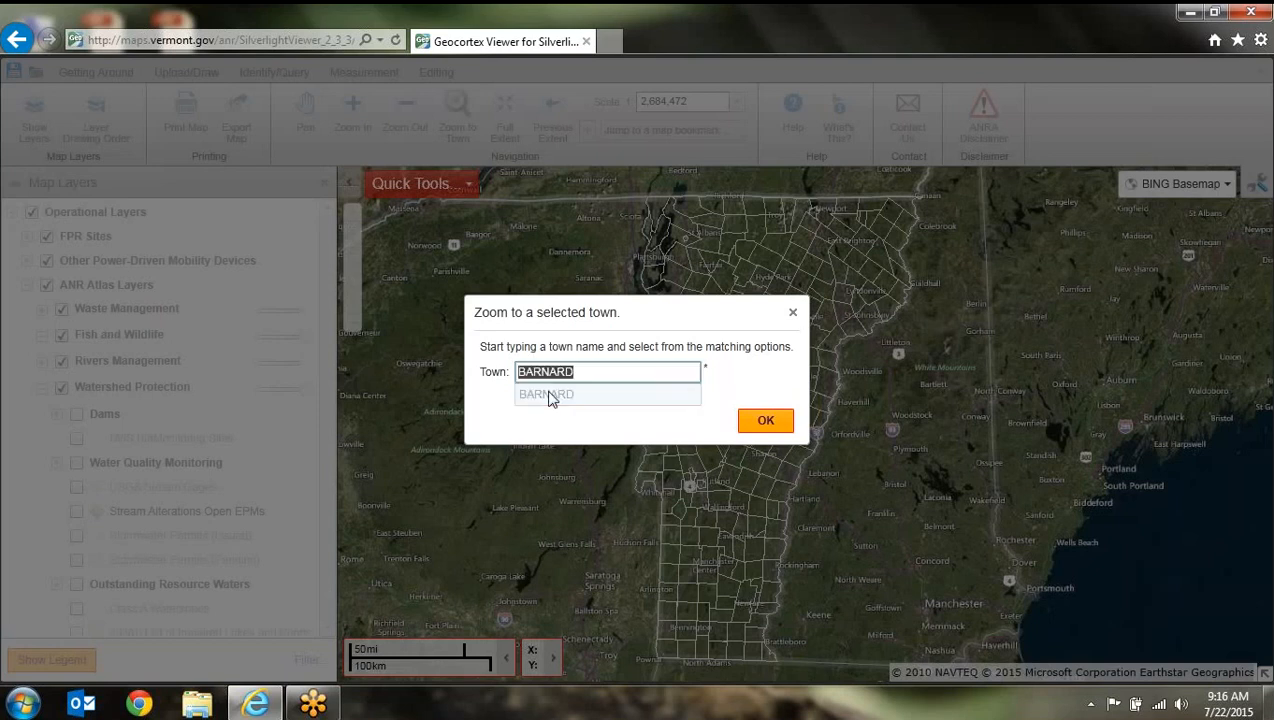
{"action": "left_click", "coordinate": [776, 428]}
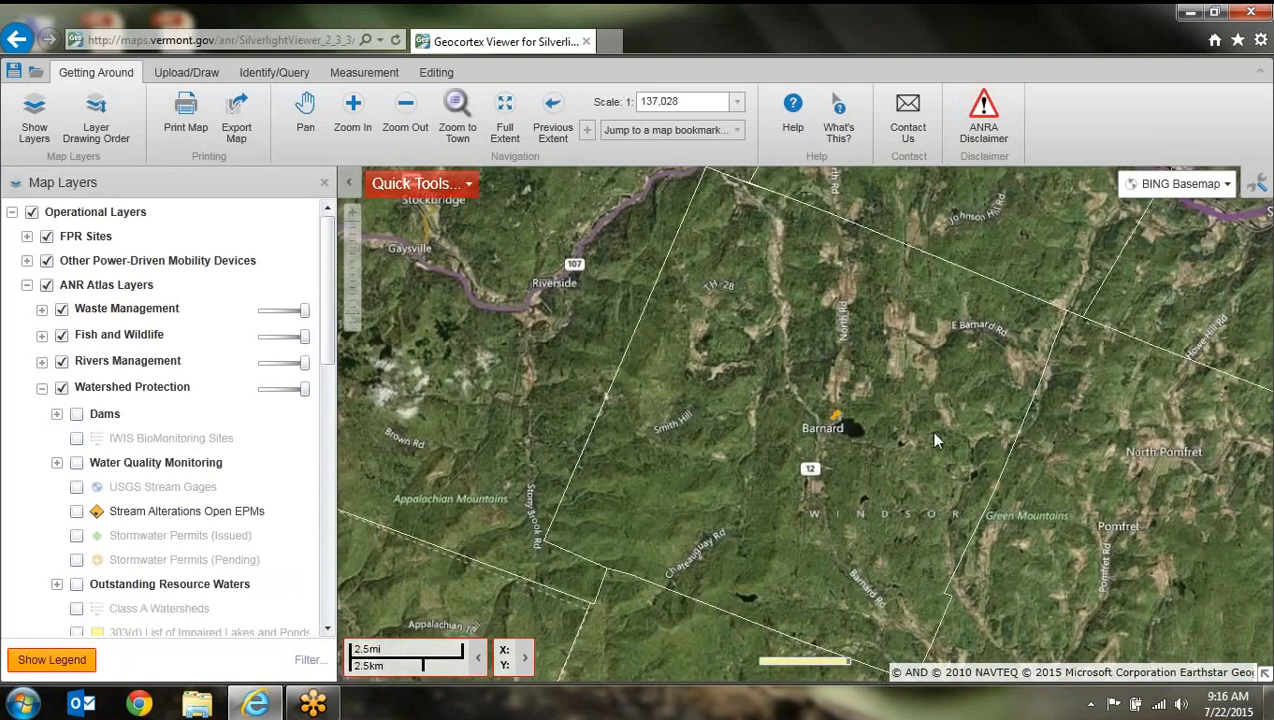
{"action": "scroll", "coordinate": [843, 433], "scroll_direction": "up", "scroll_amount": 1}
{"action": "scroll", "coordinate": [841, 428], "scroll_direction": "up", "scroll_amount": 3}
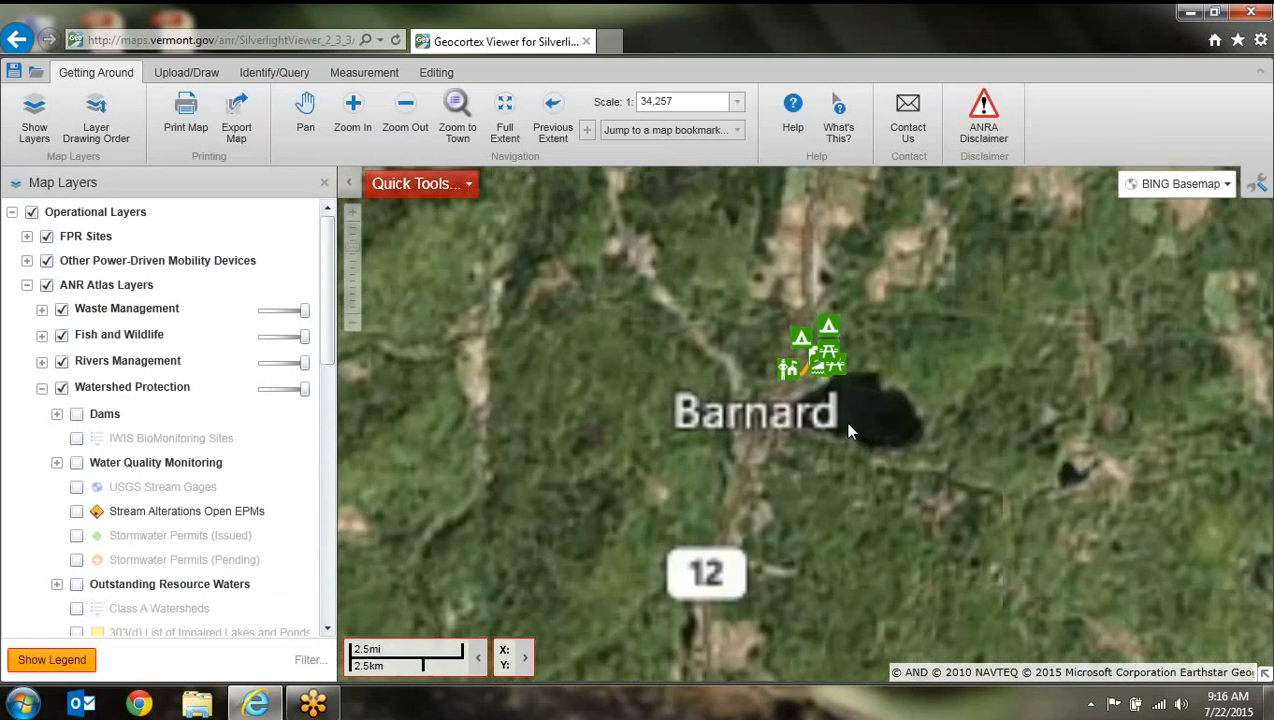
{"action": "left_click_drag", "start_coordinate": [810, 368], "coordinate": [741, 464]}
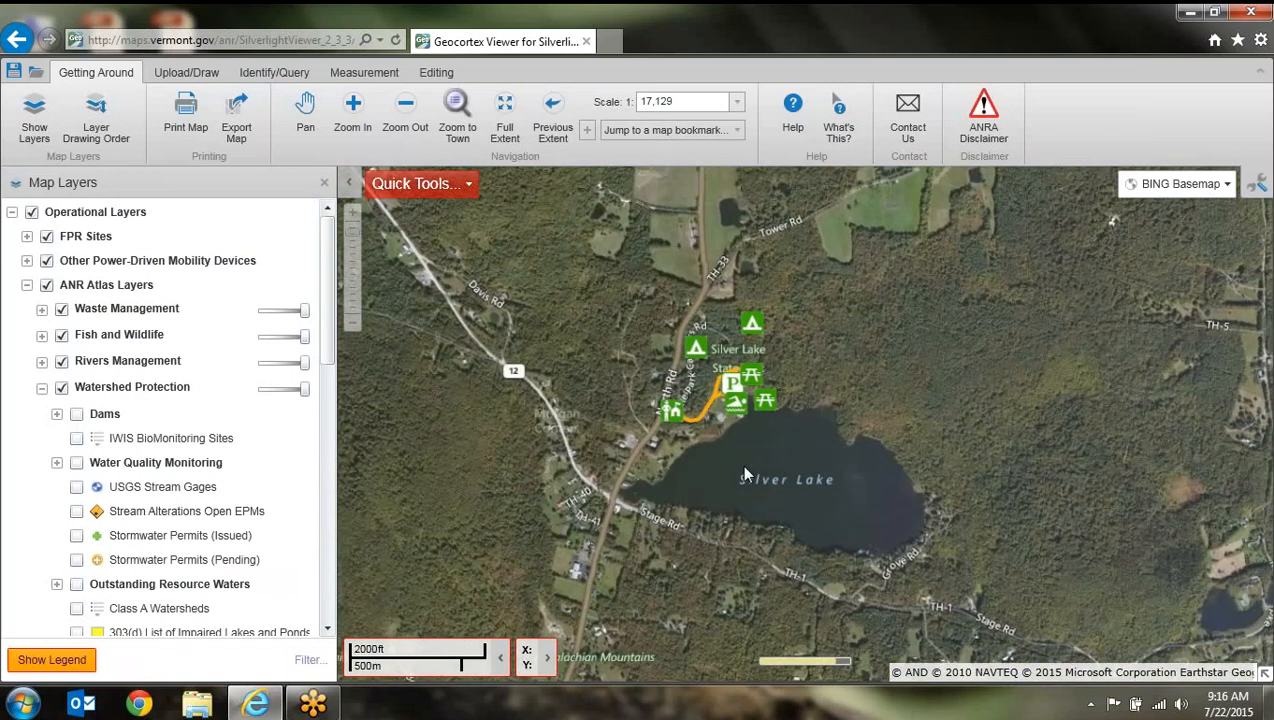
{"action": "scroll", "coordinate": [751, 460], "scroll_direction": "up", "scroll_amount": 1}
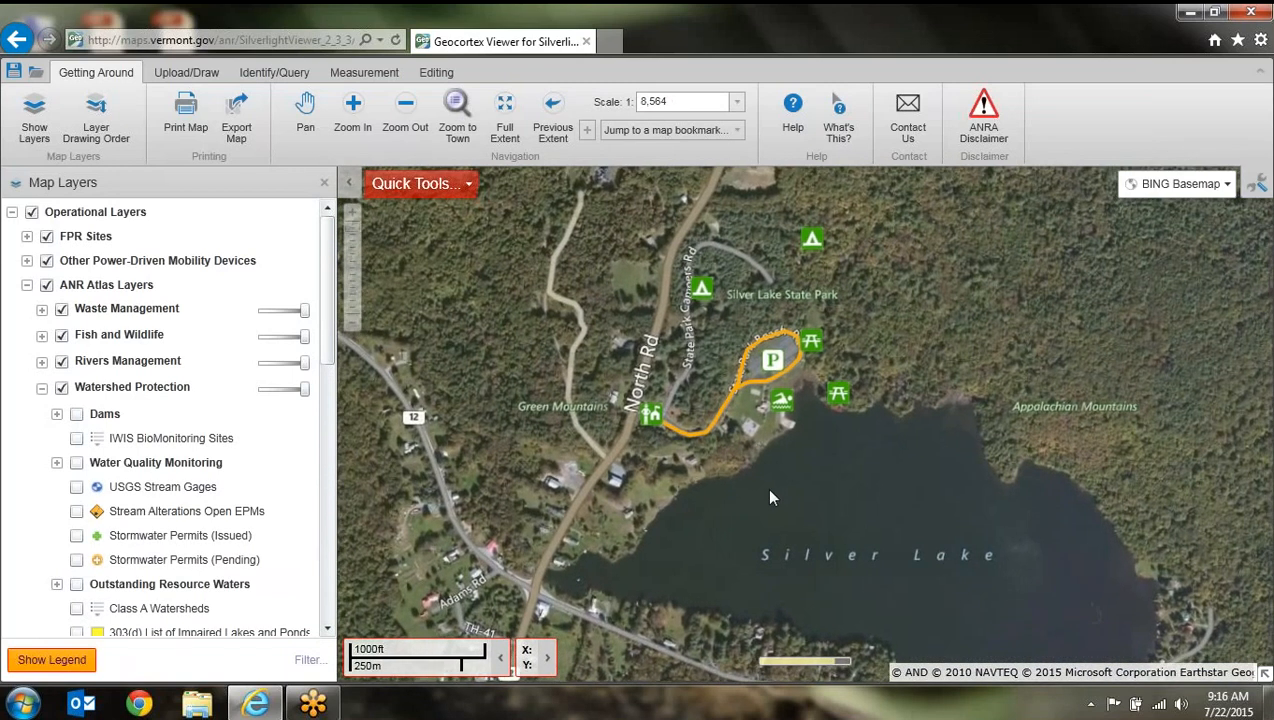
{"action": "scroll", "coordinate": [769, 482], "scroll_direction": "up", "scroll_amount": 1}
{"action": "left_click_drag", "start_coordinate": [785, 485], "coordinate": [786, 559]}
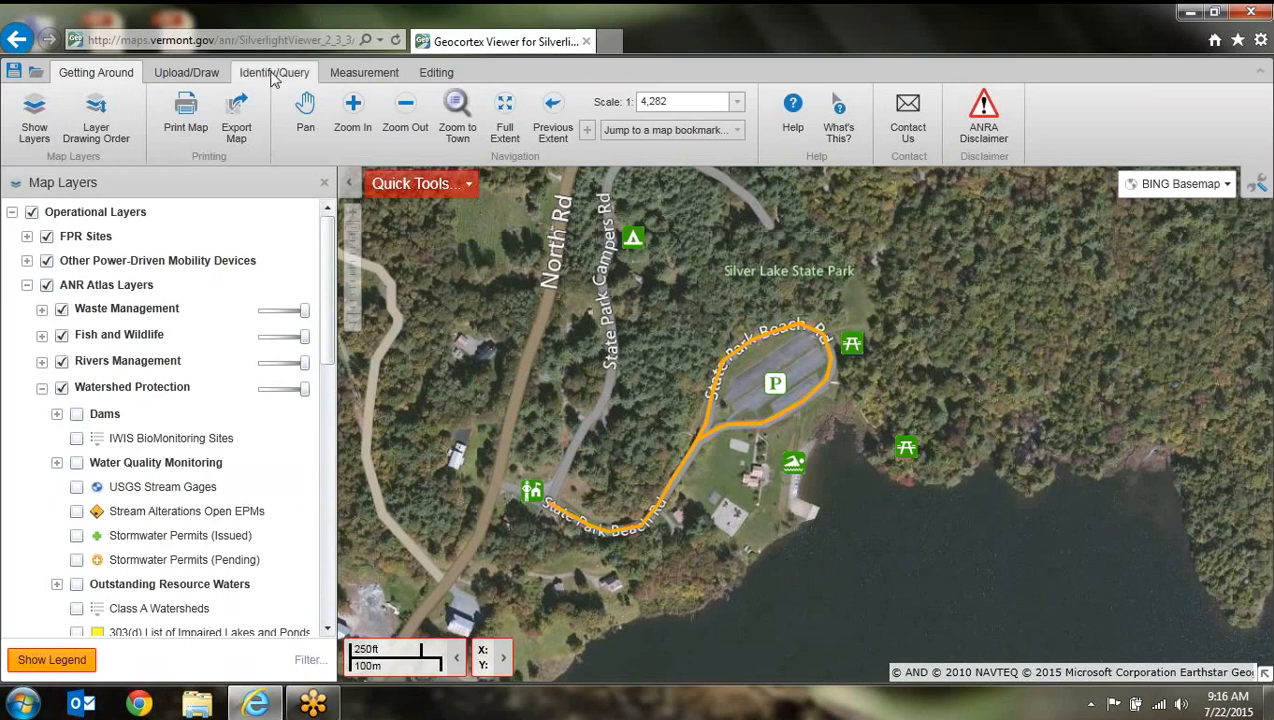
Step: Delete the existing orange OPDMD trail lines along State Park Beach Rd and save the edit
{"action": "left_click", "coordinate": [425, 76]}
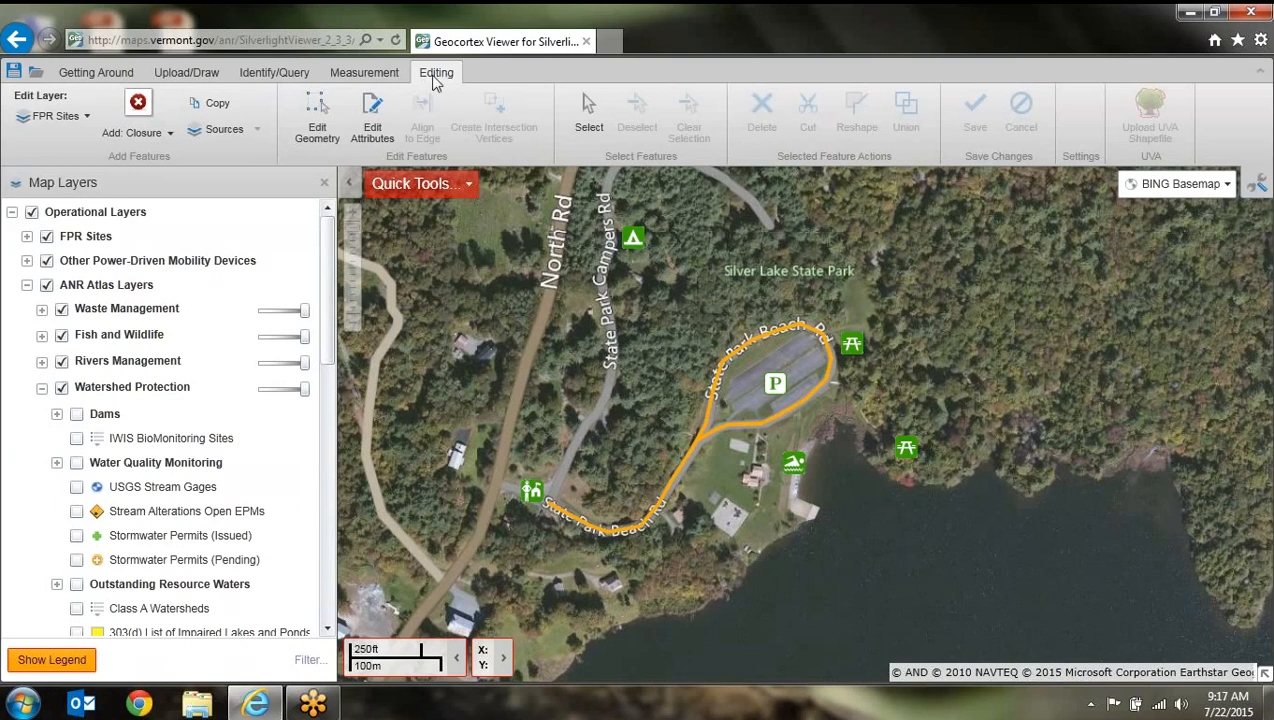
{"action": "left_click", "coordinate": [590, 112]}
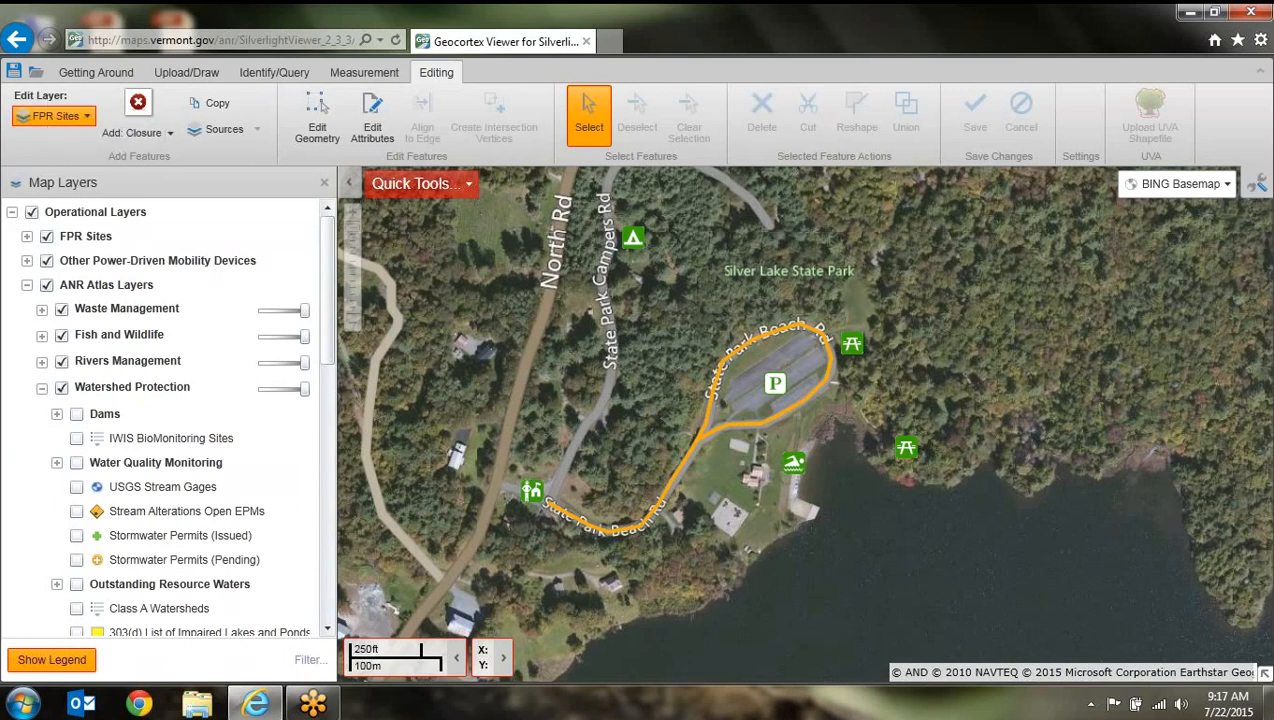
{"action": "left_click", "coordinate": [52, 118]}
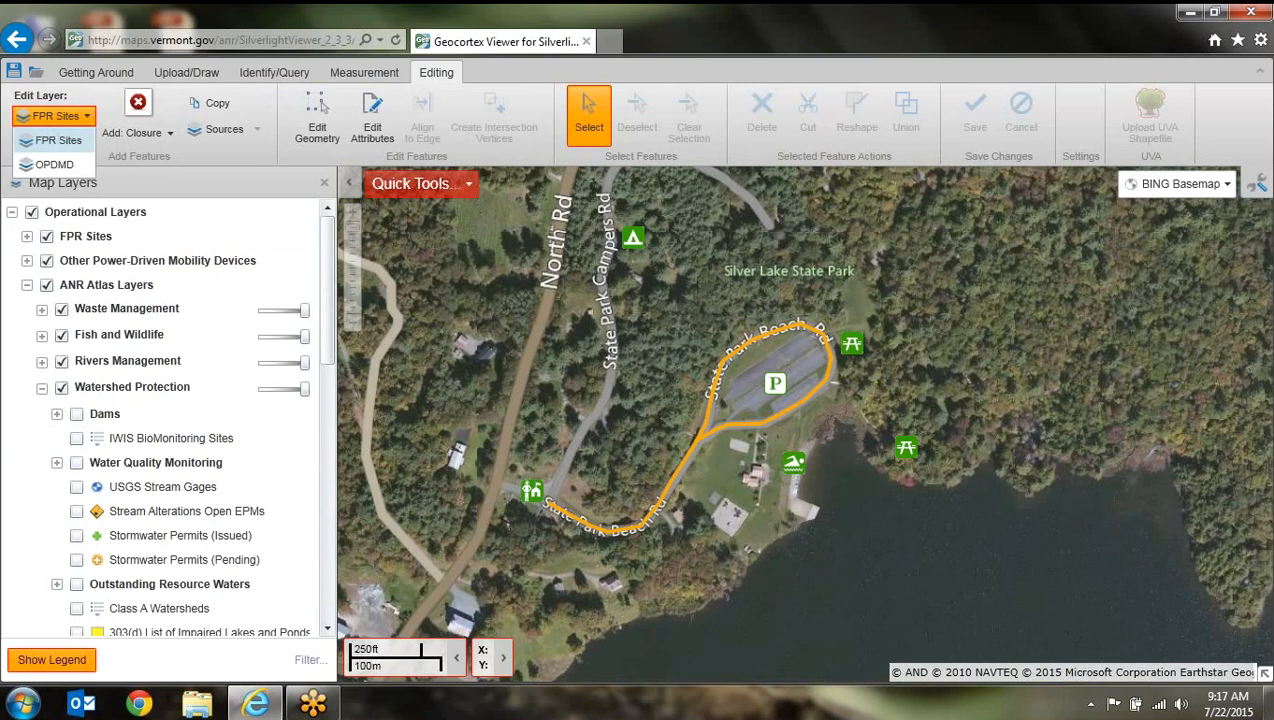
{"action": "left_click", "coordinate": [55, 166]}
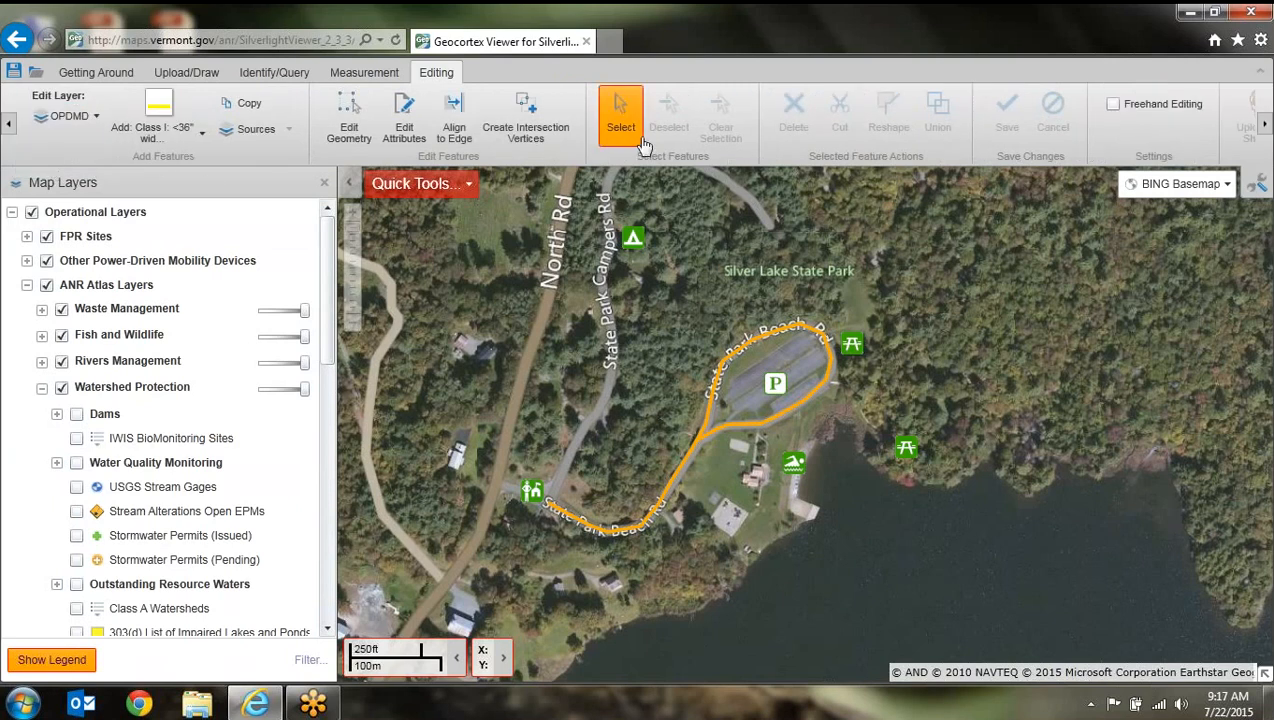
{"action": "left_click_drag", "start_coordinate": [657, 379], "coordinate": [734, 468]}
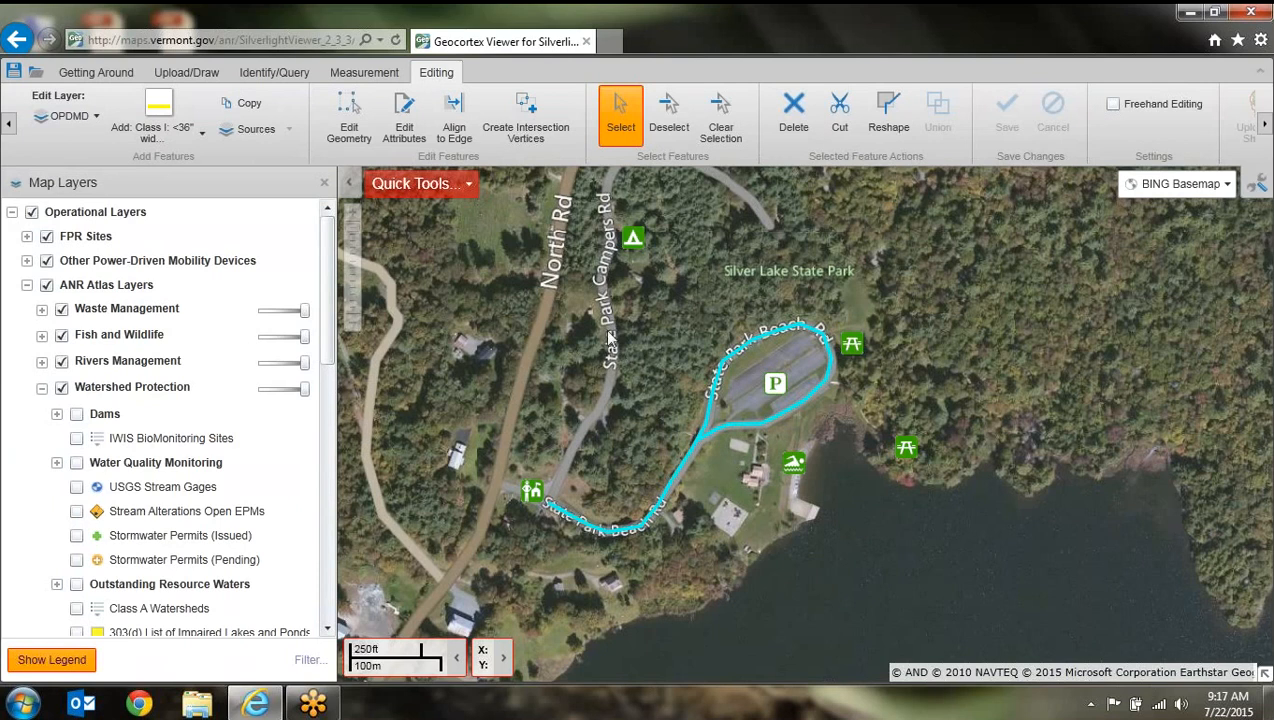
{"action": "left_click", "coordinate": [795, 110]}
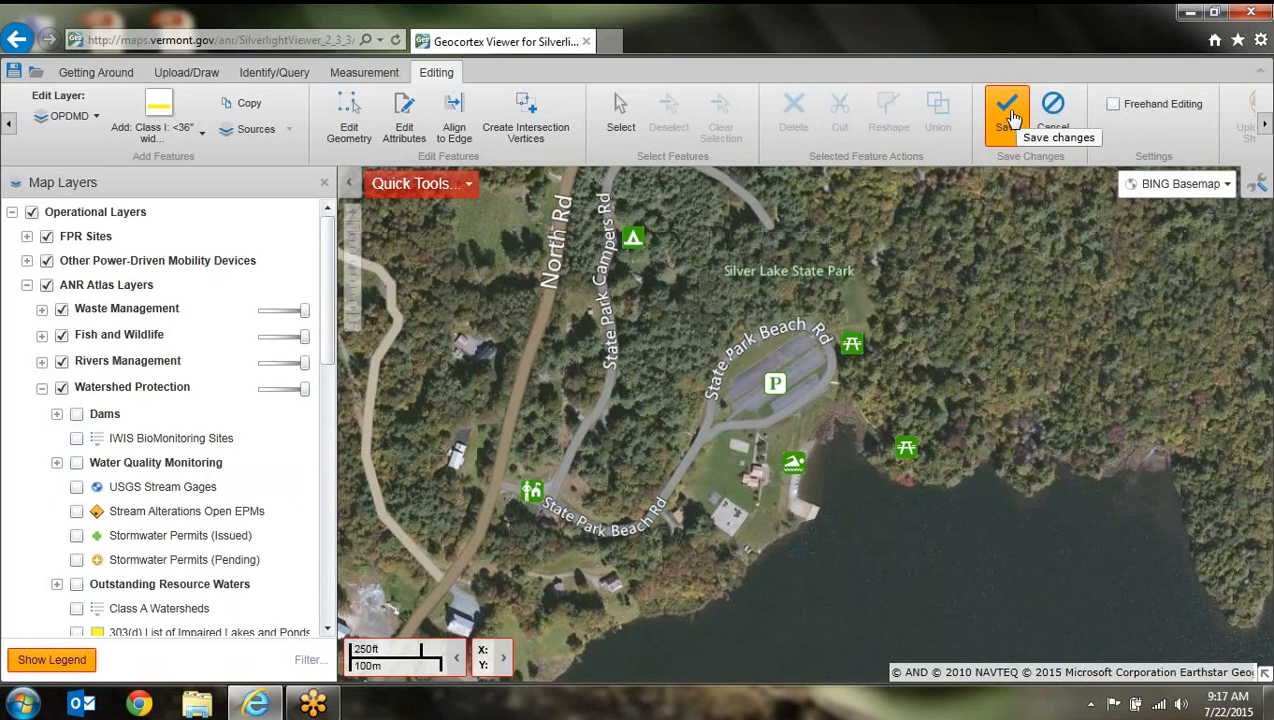
{"action": "left_click", "coordinate": [1012, 122]}
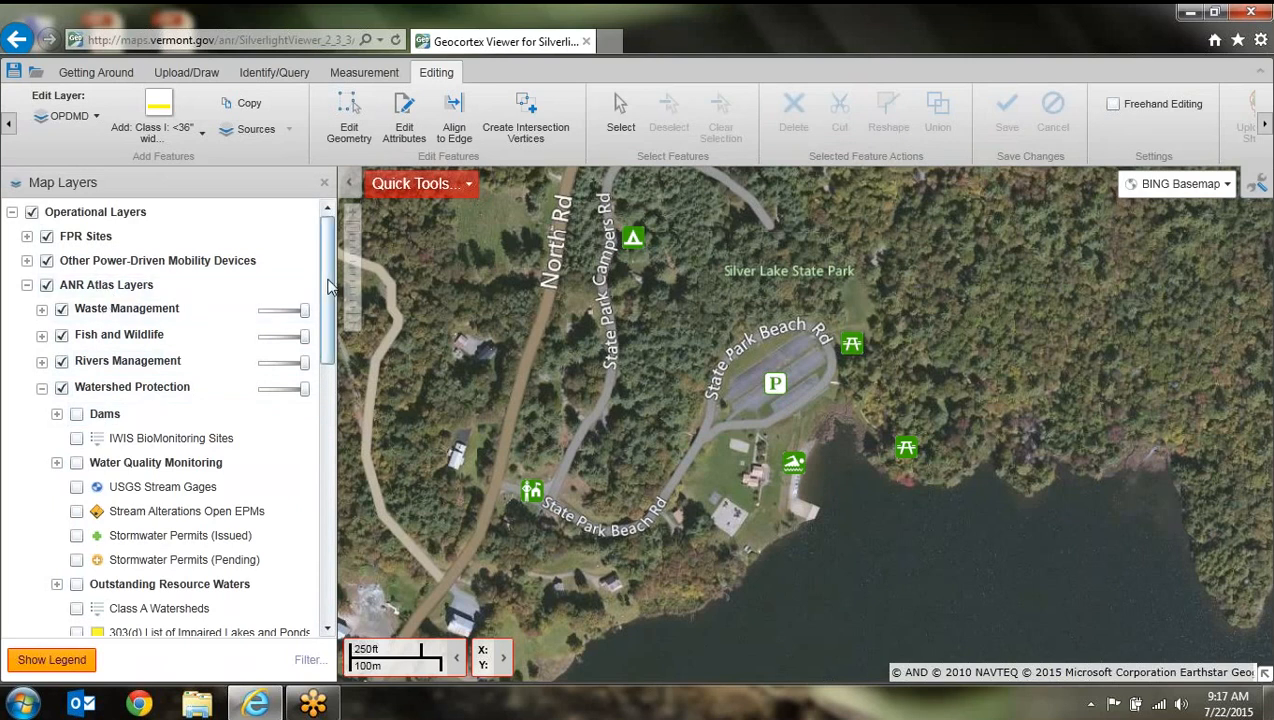
Step: Turn on the Roads layer within ANR Basemap Data
{"action": "scroll", "coordinate": [250, 300], "scroll_direction": "down", "scroll_amount": 1}
{"action": "left_click", "coordinate": [42, 364]}
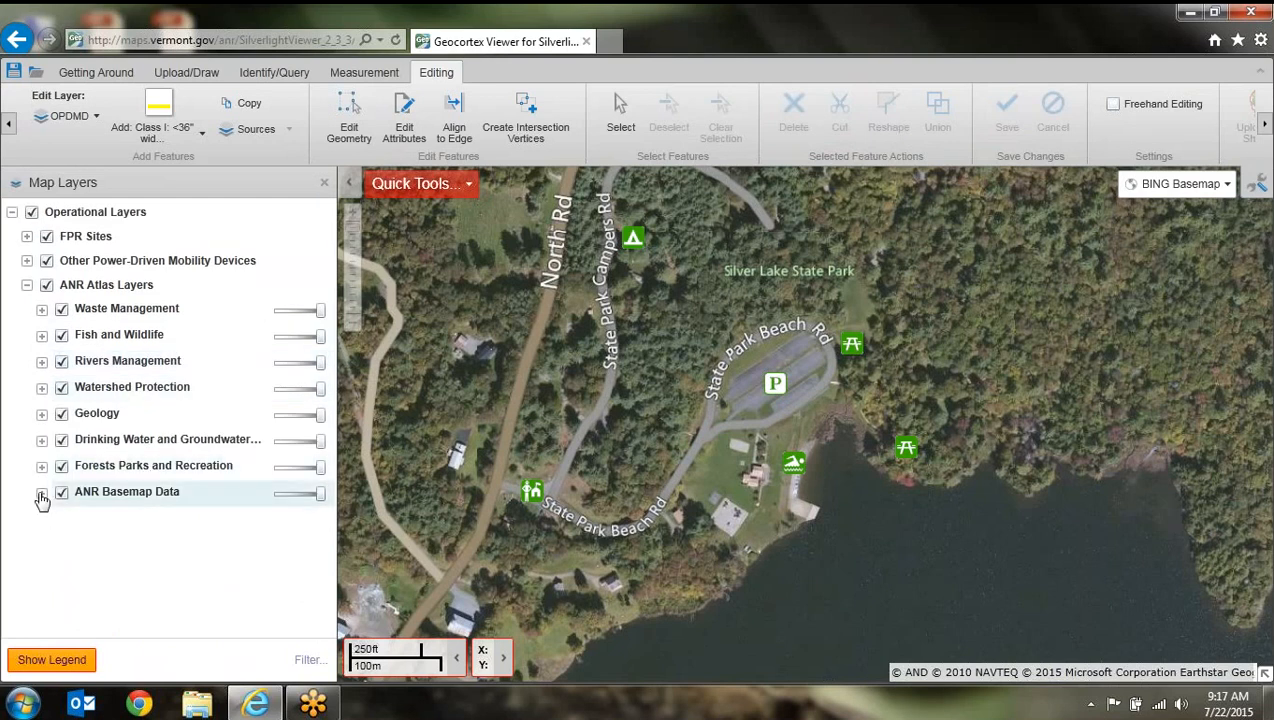
{"action": "left_click", "coordinate": [42, 492]}
{"action": "left_click_drag", "start_coordinate": [324, 415], "coordinate": [296, 518]}
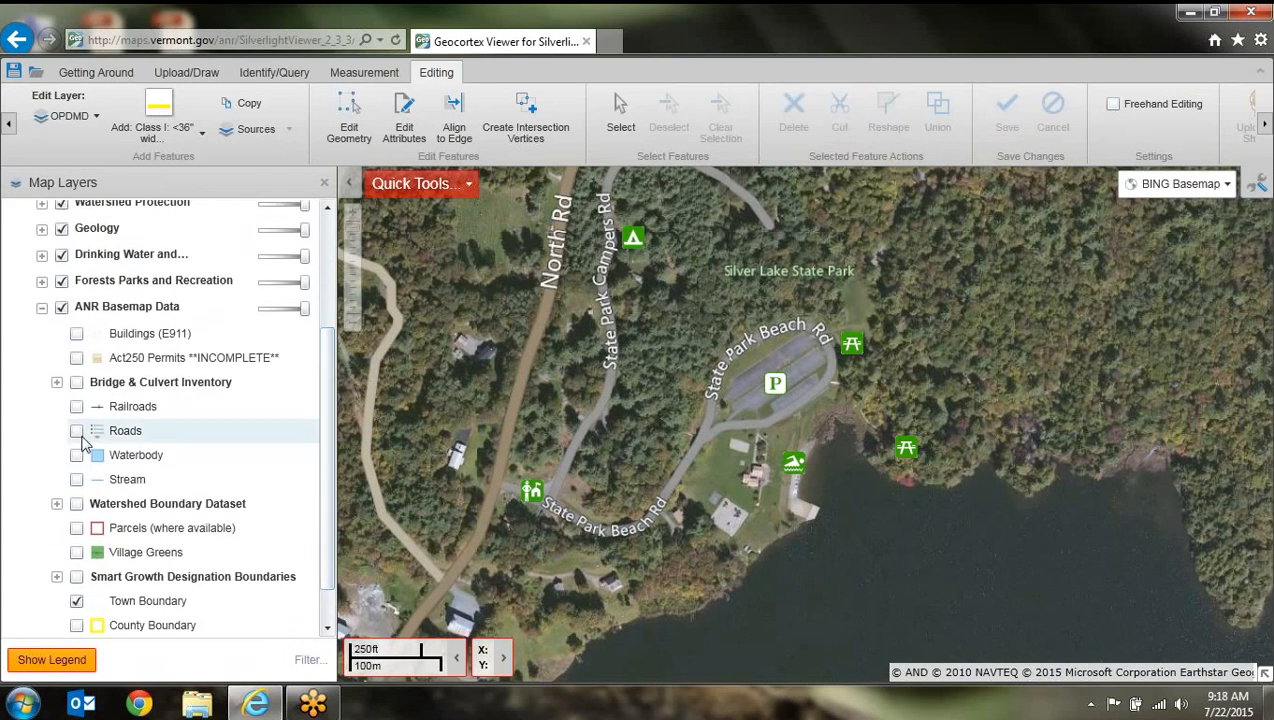
{"action": "left_click", "coordinate": [76, 430]}
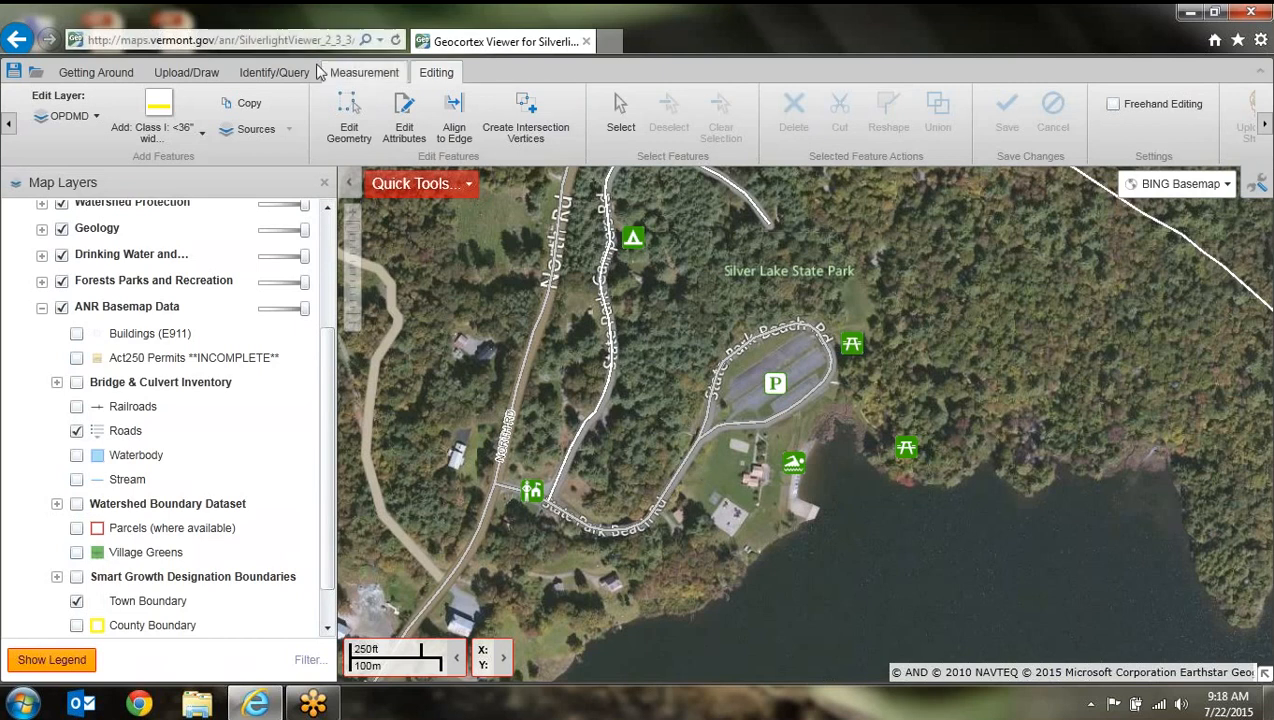
Step: Identify the State Park Beach Rd segments with a rectangle at the loop junction and copy the entrance segment to the OPDMD edit layer
{"action": "left_click", "coordinate": [275, 75]}
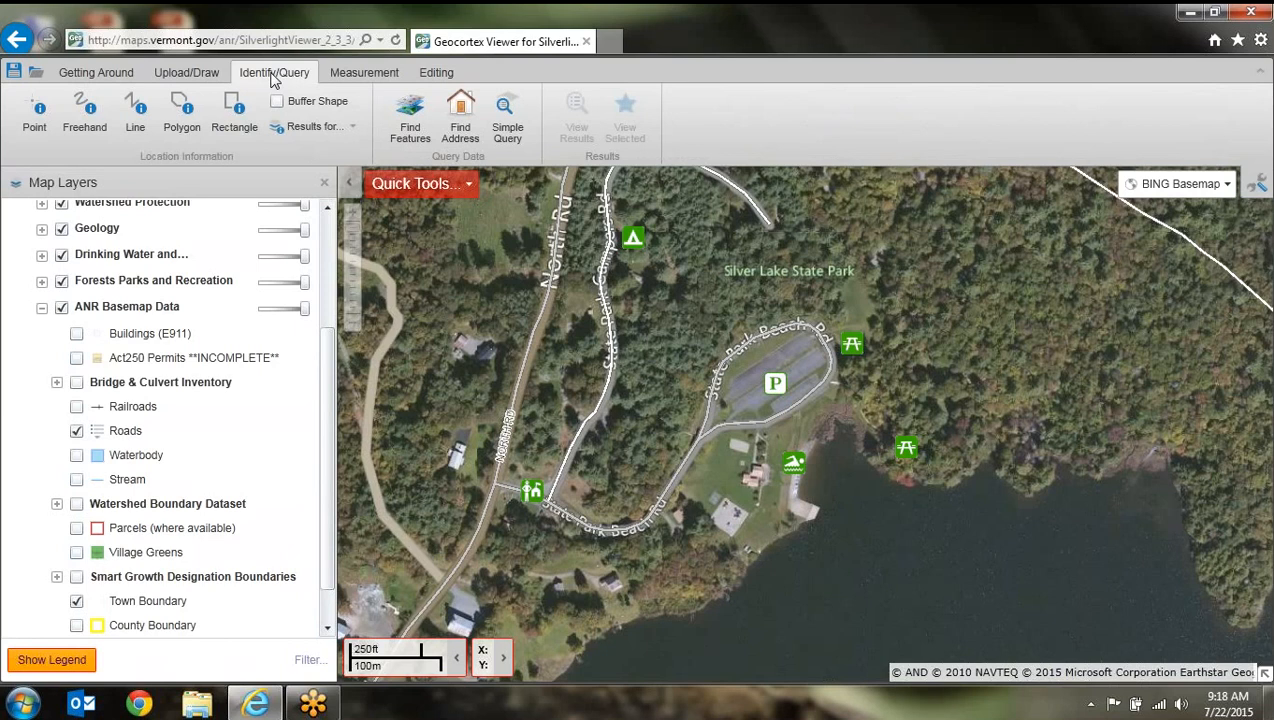
{"action": "left_click", "coordinate": [228, 118]}
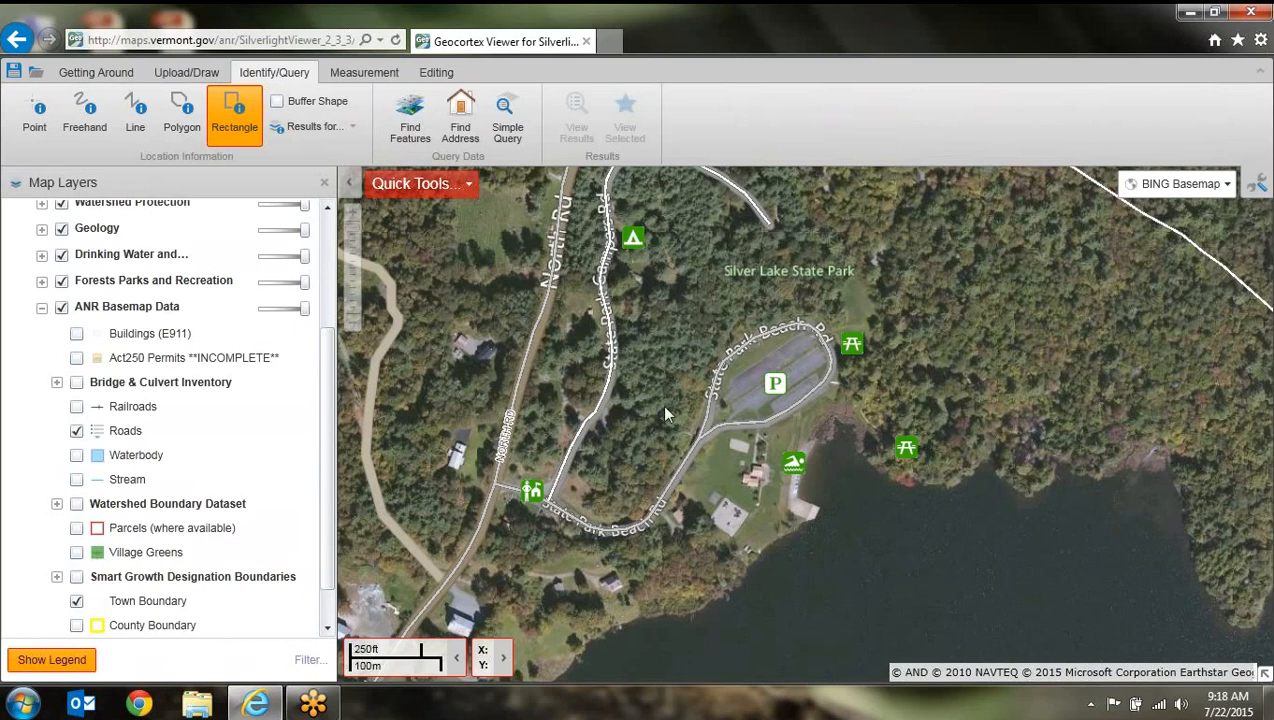
{"action": "left_click_drag", "start_coordinate": [657, 390], "coordinate": [742, 483]}
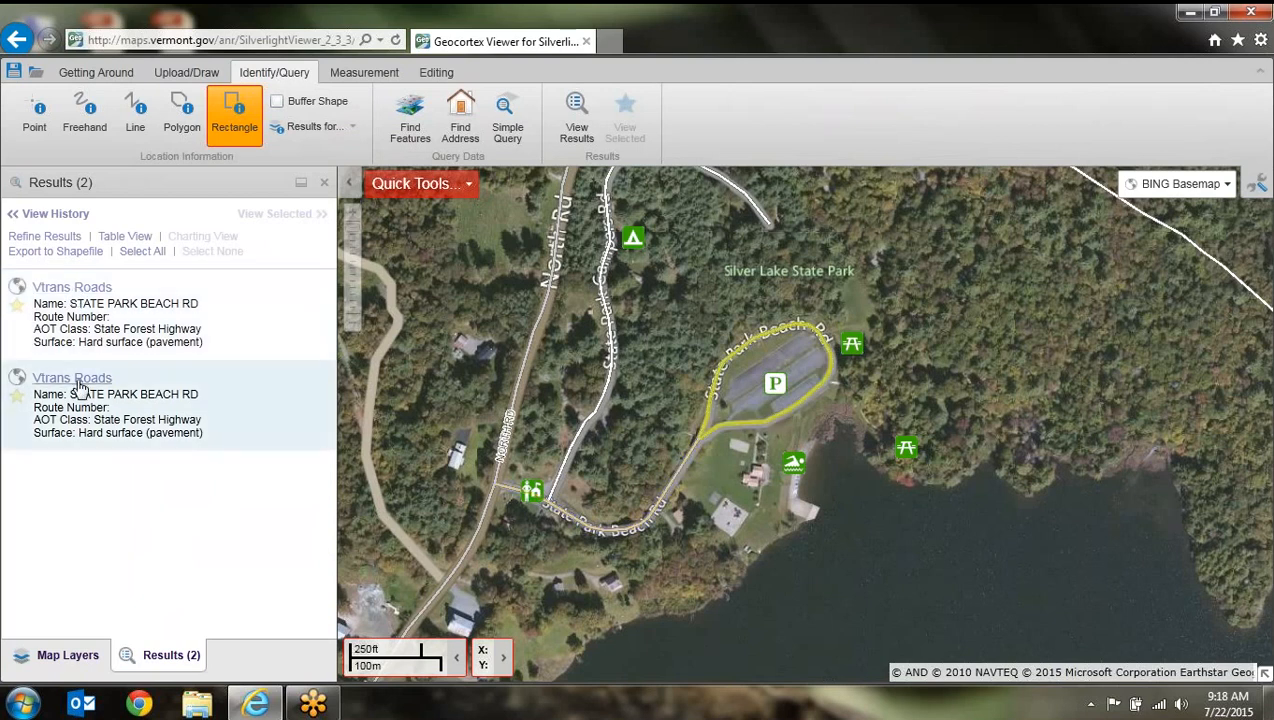
{"action": "left_click", "coordinate": [70, 288]}
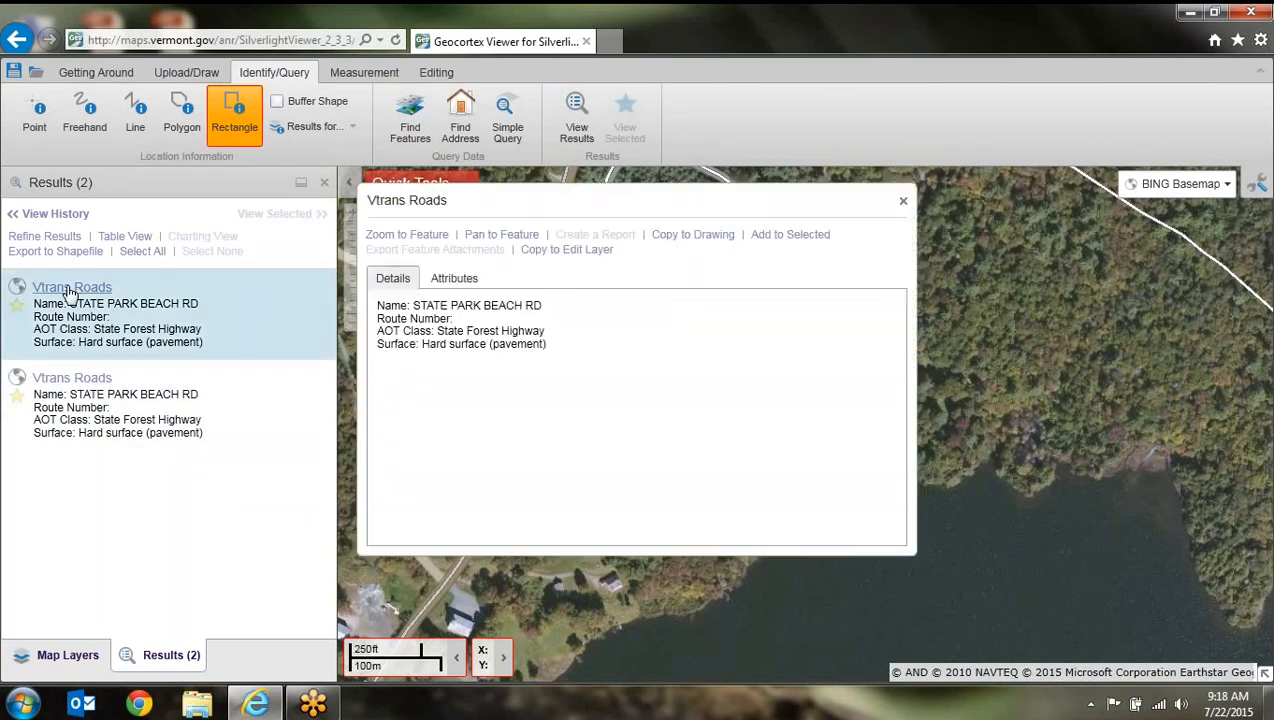
{"action": "left_click", "coordinate": [577, 252]}
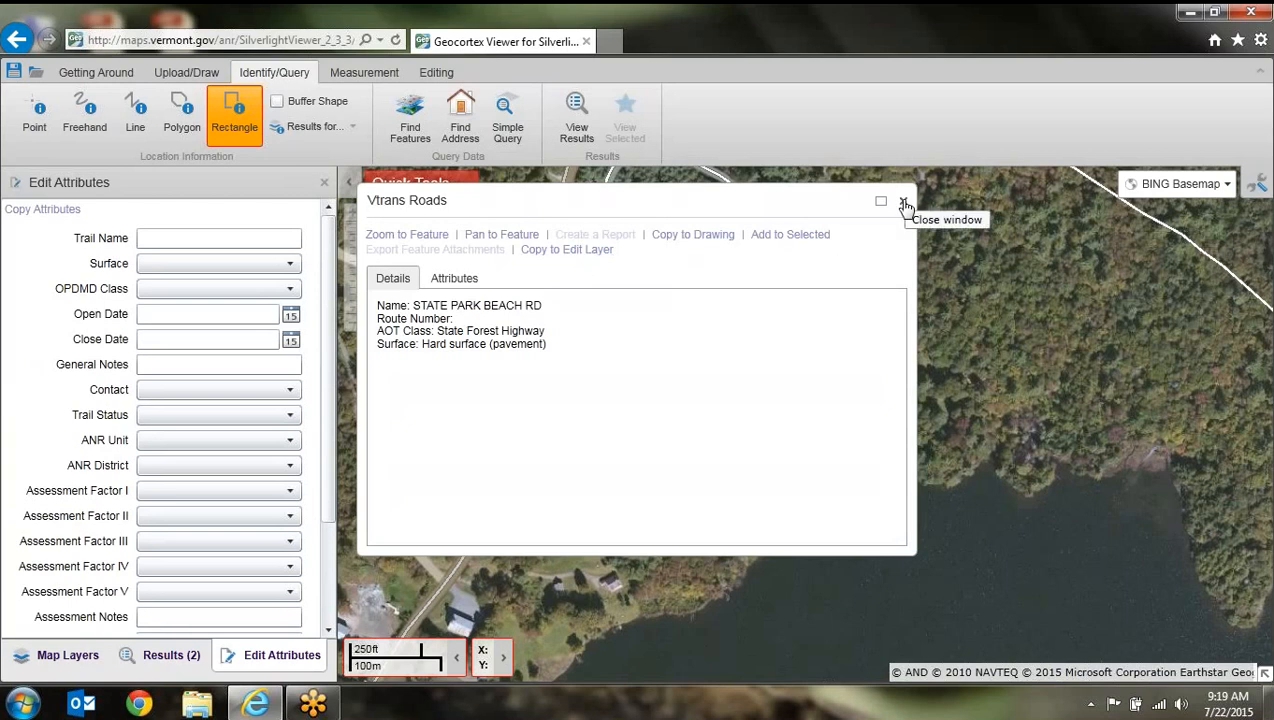
{"action": "left_click", "coordinate": [903, 203]}
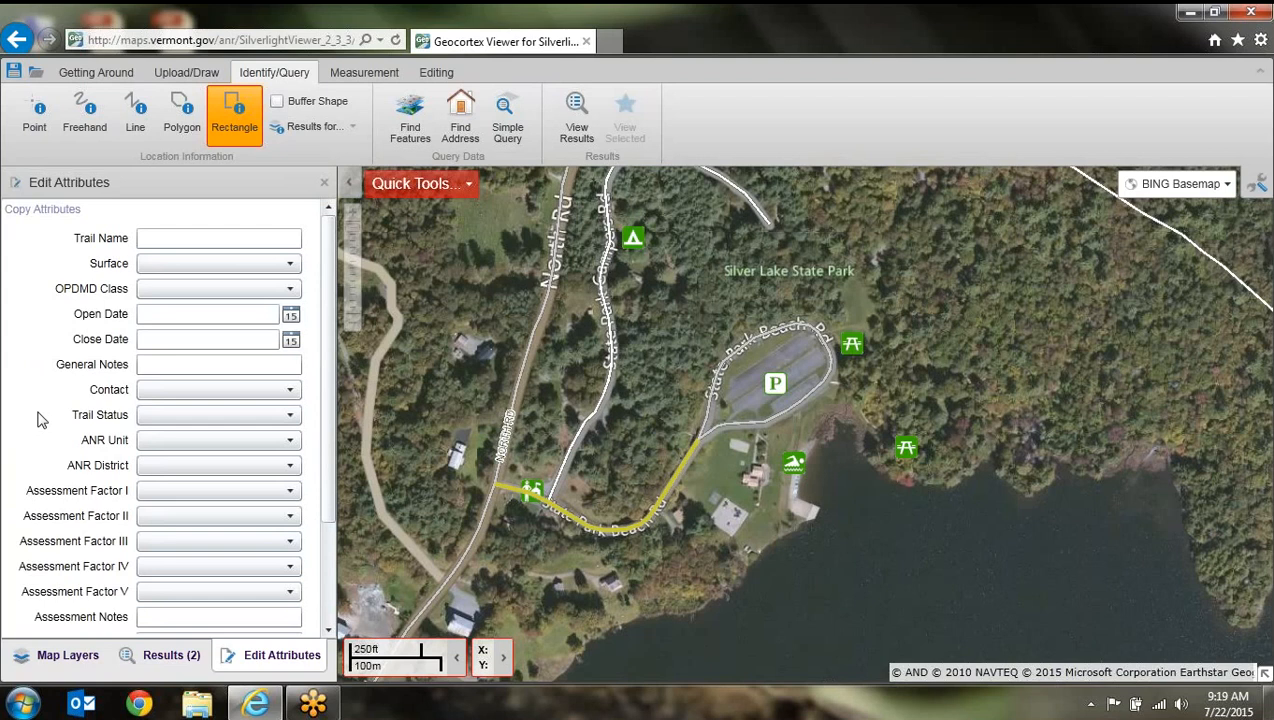
Step: Set the copied segment's trail name to State Park Rd, surface to Pavement and OPDMD class to Class III: over 50"
{"action": "left_click", "coordinate": [206, 237]}
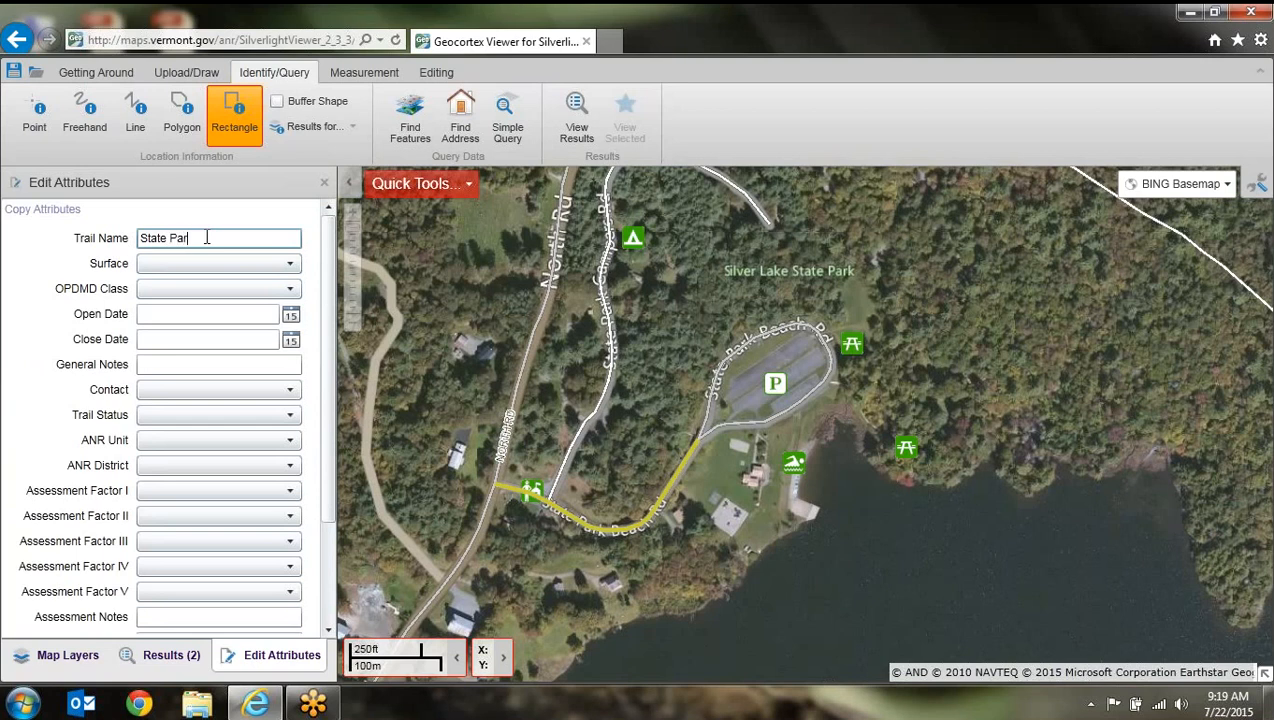
{"action": "type", "text": "State Park Rd"}
{"action": "key", "text": "Tab"}
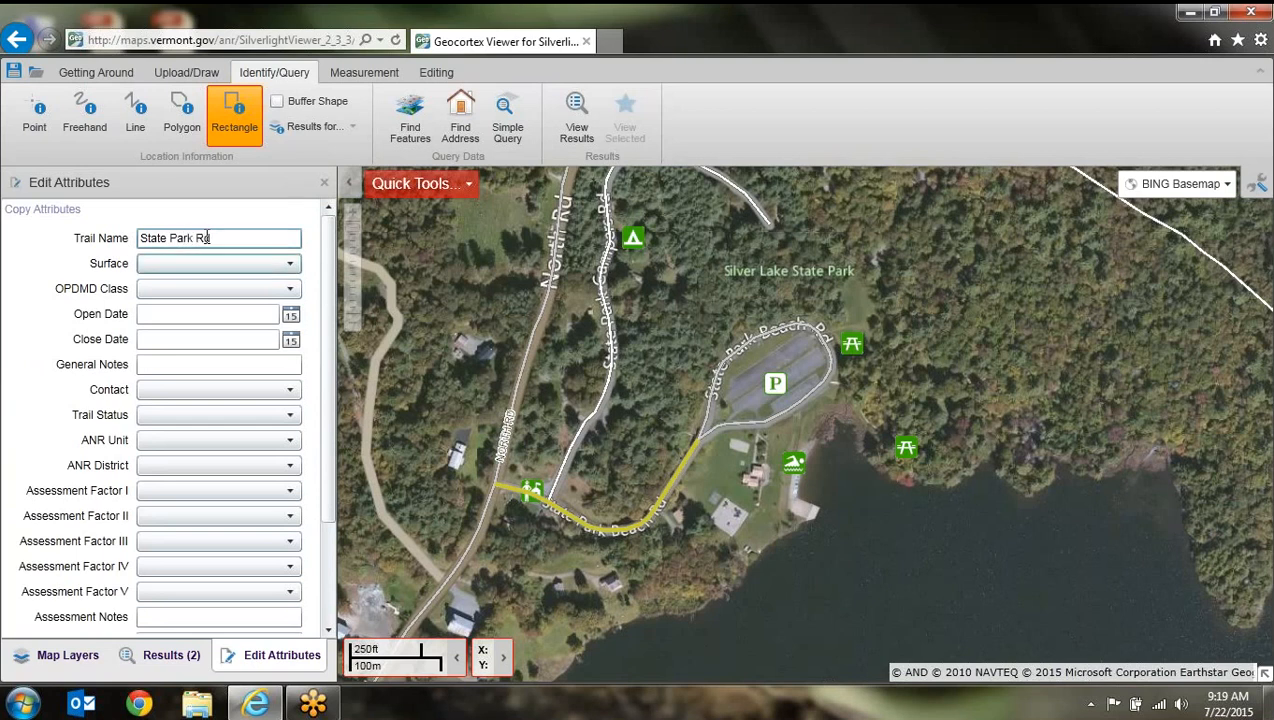
{"action": "left_click", "coordinate": [288, 263]}
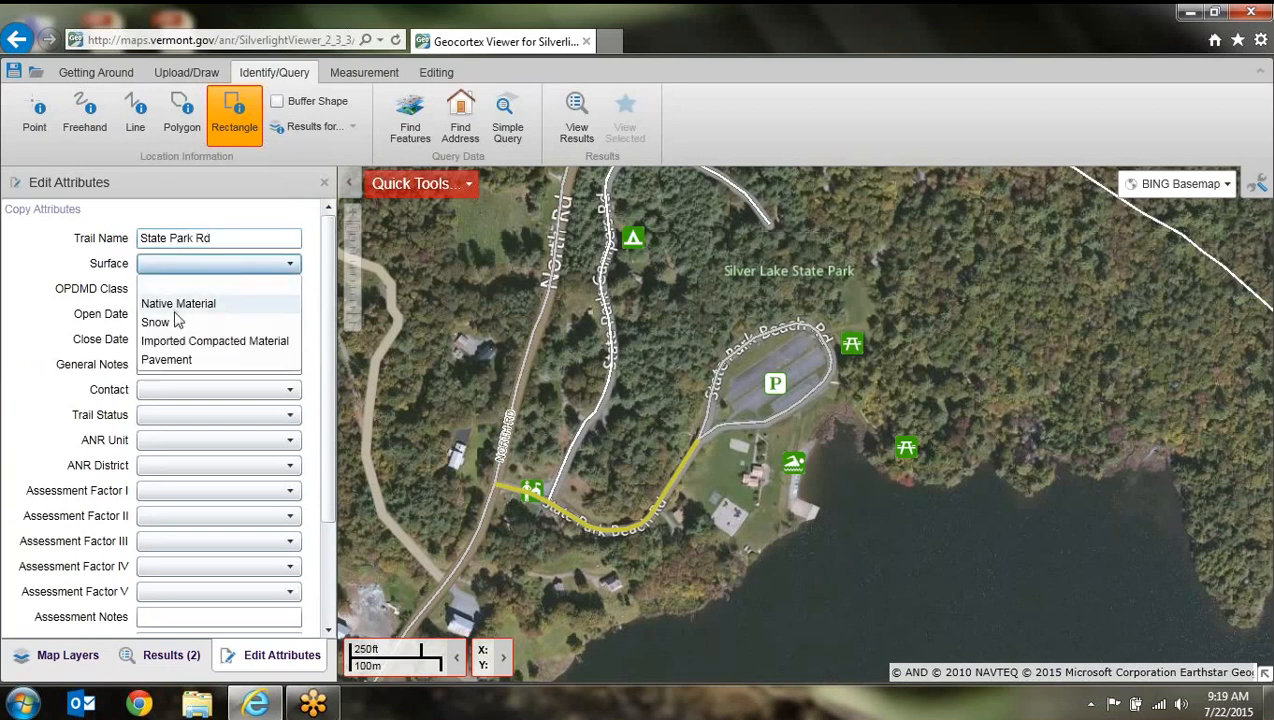
{"action": "left_click", "coordinate": [183, 362]}
{"action": "left_click", "coordinate": [193, 290]}
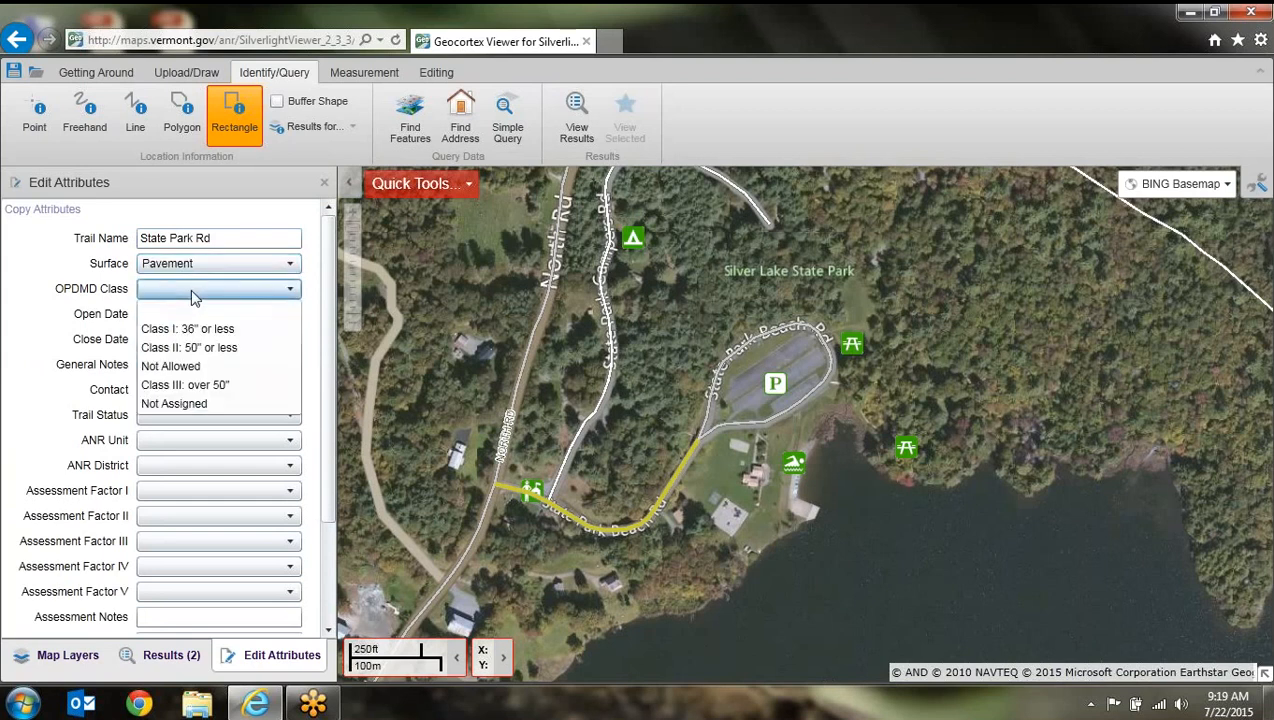
{"action": "left_click", "coordinate": [165, 389]}
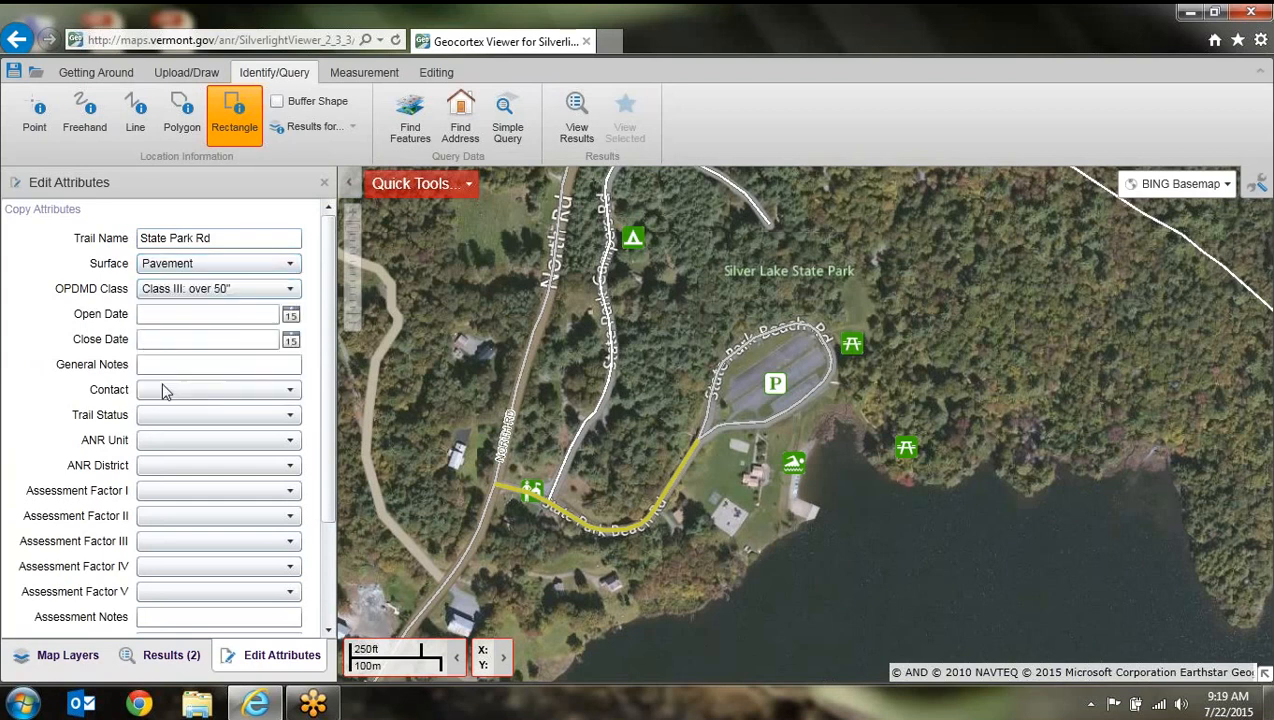
Step: Set the trail's open date to 7/22/2015 and its close date to 11/30/2015
{"action": "left_click", "coordinate": [292, 316]}
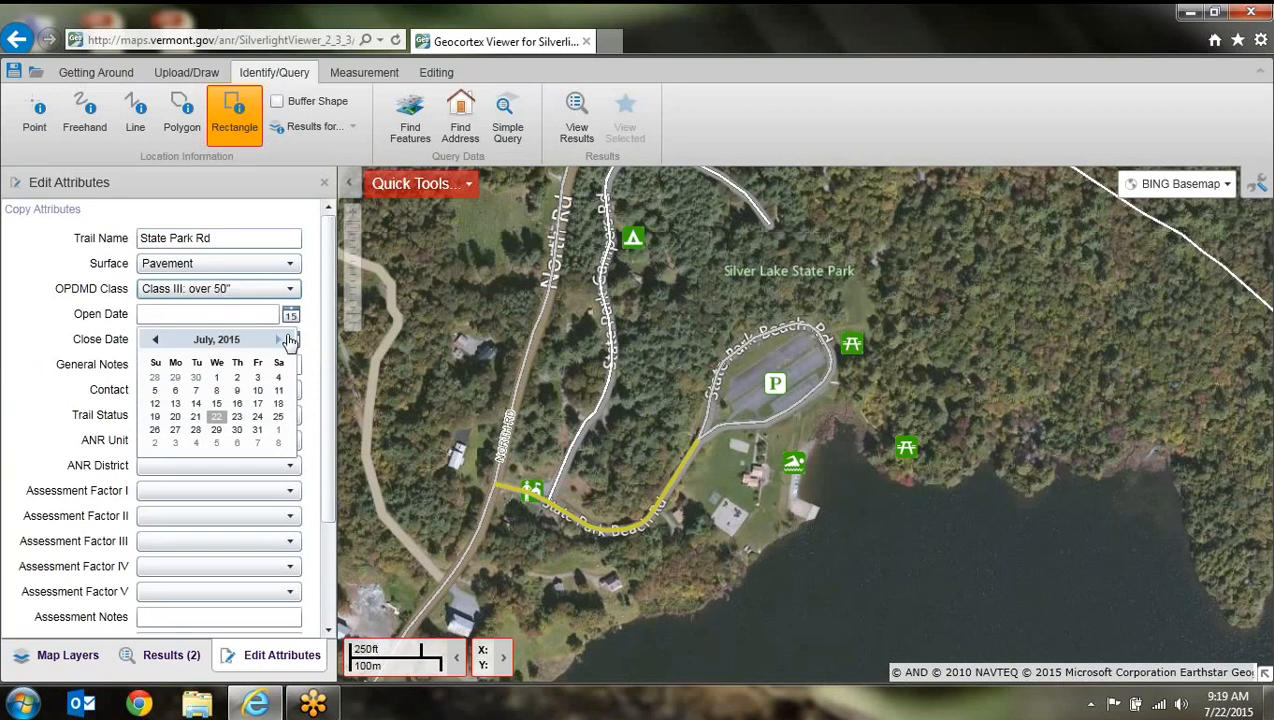
{"action": "left_click", "coordinate": [231, 421]}
{"action": "left_click", "coordinate": [290, 340]}
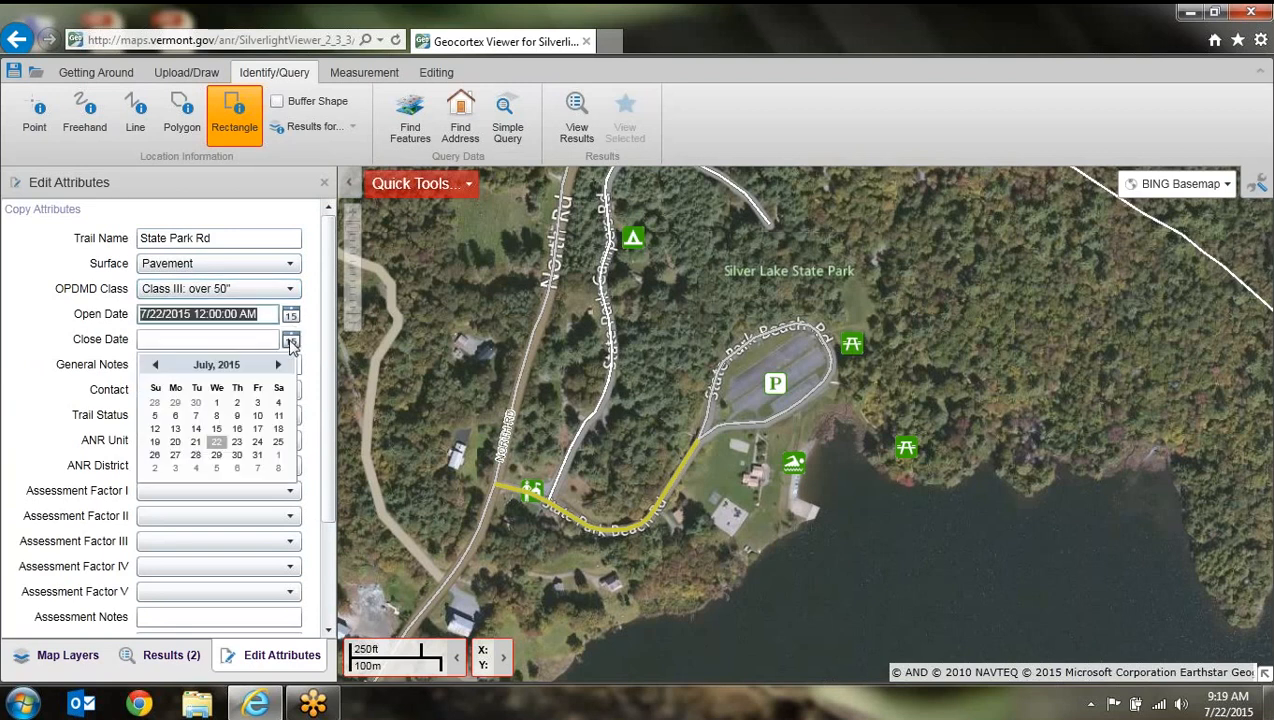
{"action": "left_click", "coordinate": [281, 366]}
{"action": "left_click", "coordinate": [281, 366]}
{"action": "left_click", "coordinate": [281, 366]}
{"action": "left_click", "coordinate": [281, 366]}
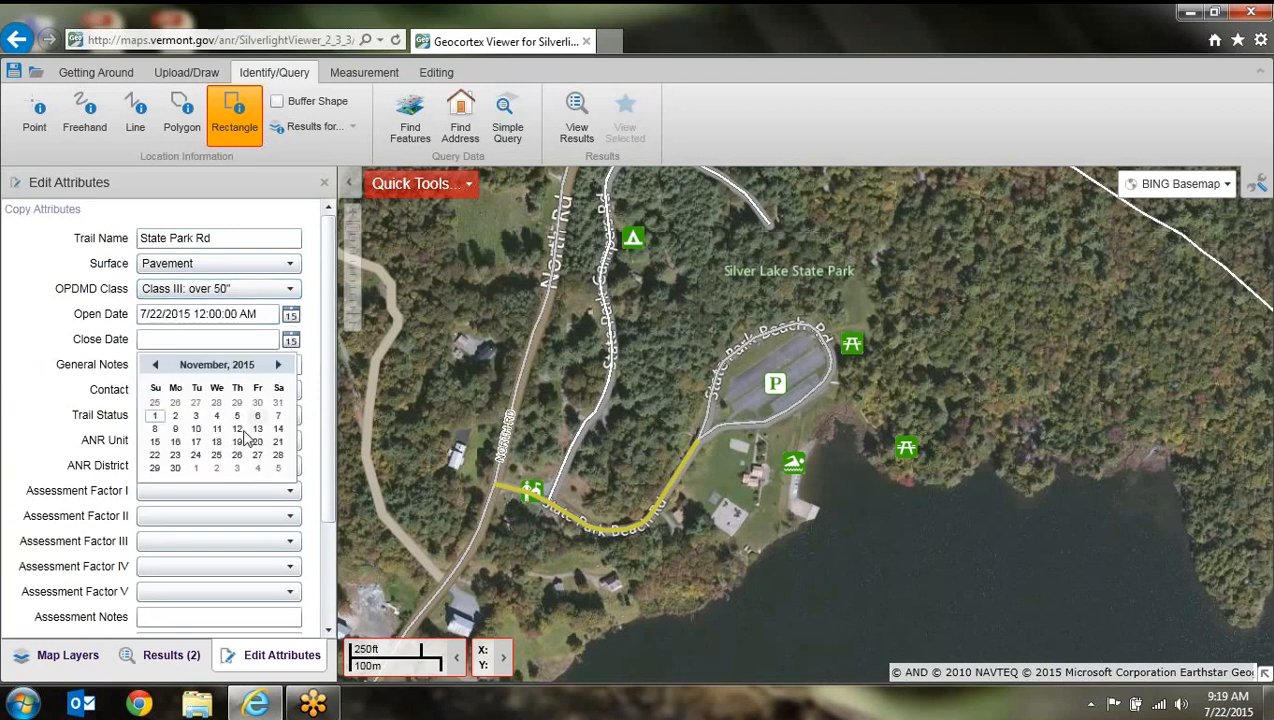
{"action": "left_click", "coordinate": [177, 469]}
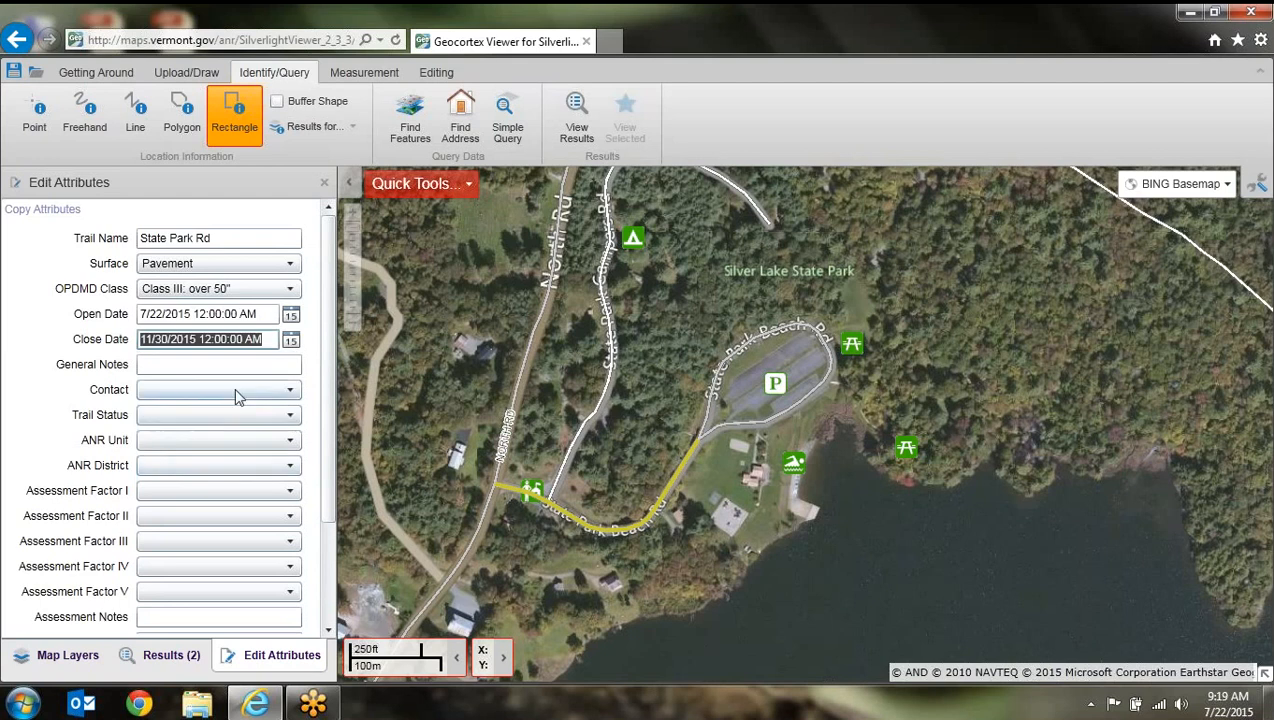
Step: Assign the stewardship contact to the copied entrance segment and set its trail status to Open
{"action": "left_click", "coordinate": [216, 364]}
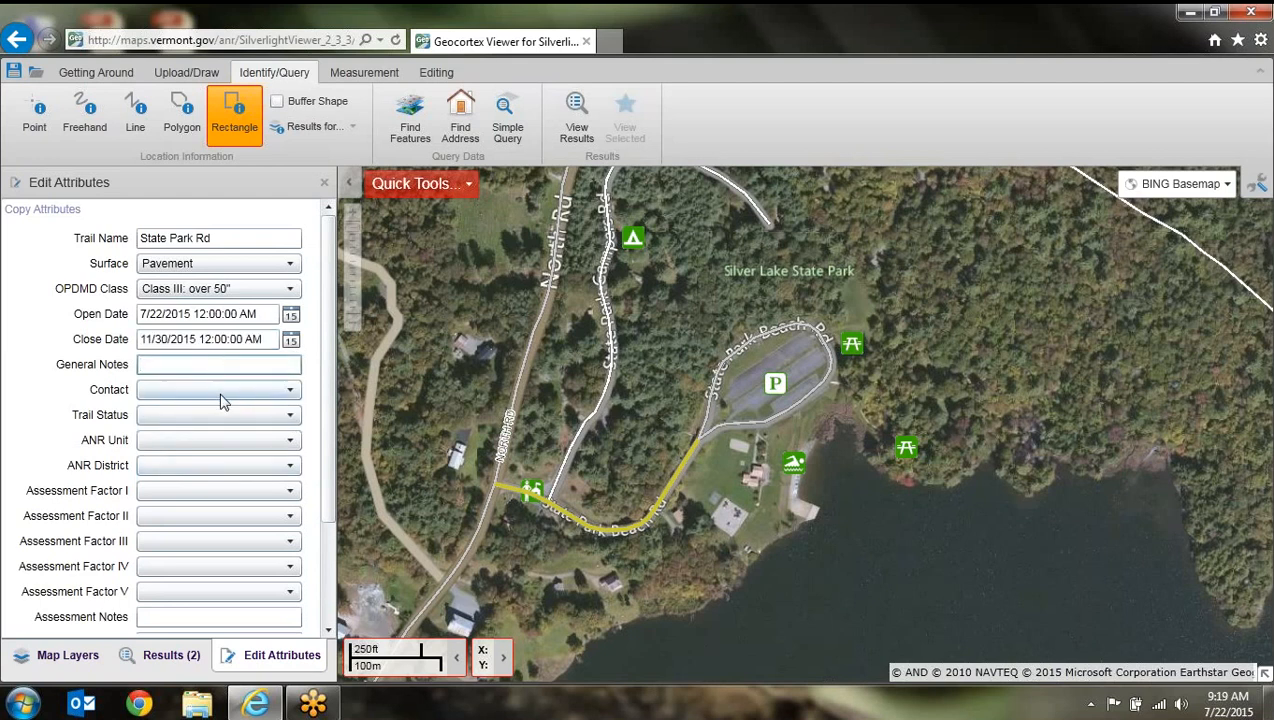
{"action": "left_click", "coordinate": [224, 395]}
{"action": "left_click", "coordinate": [212, 467]}
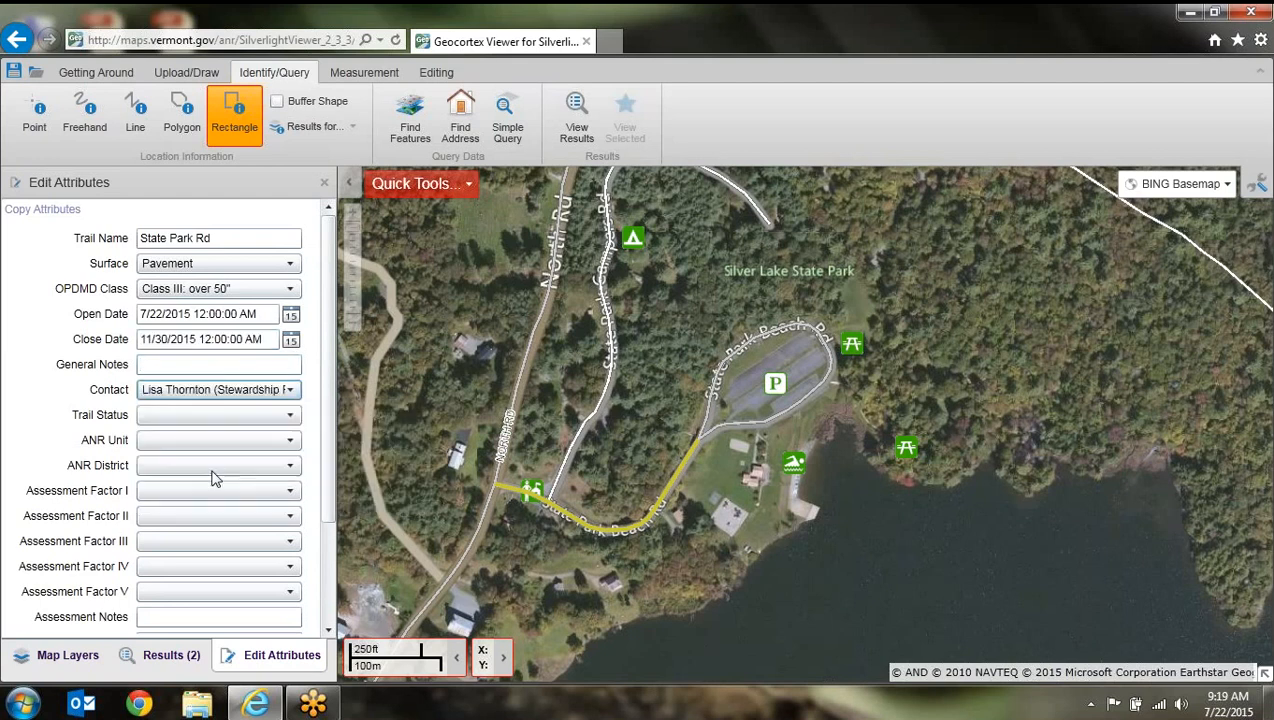
{"action": "left_click", "coordinate": [236, 415]}
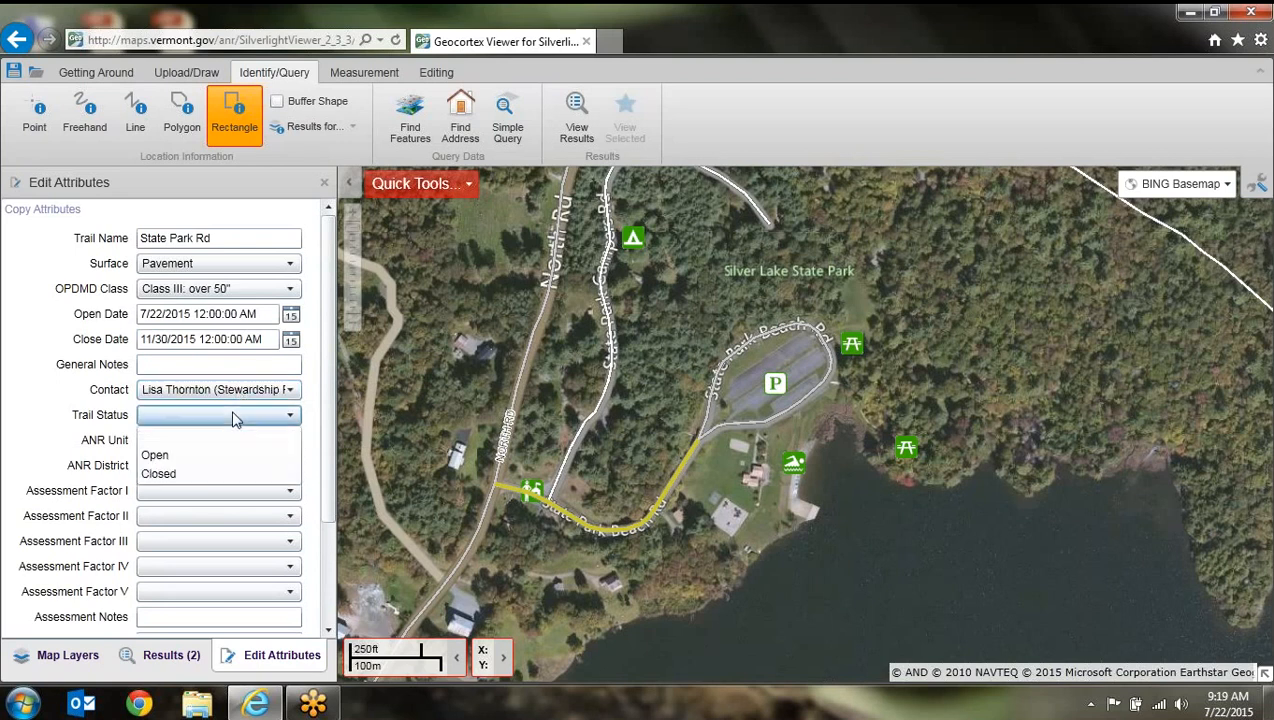
{"action": "left_click", "coordinate": [210, 455]}
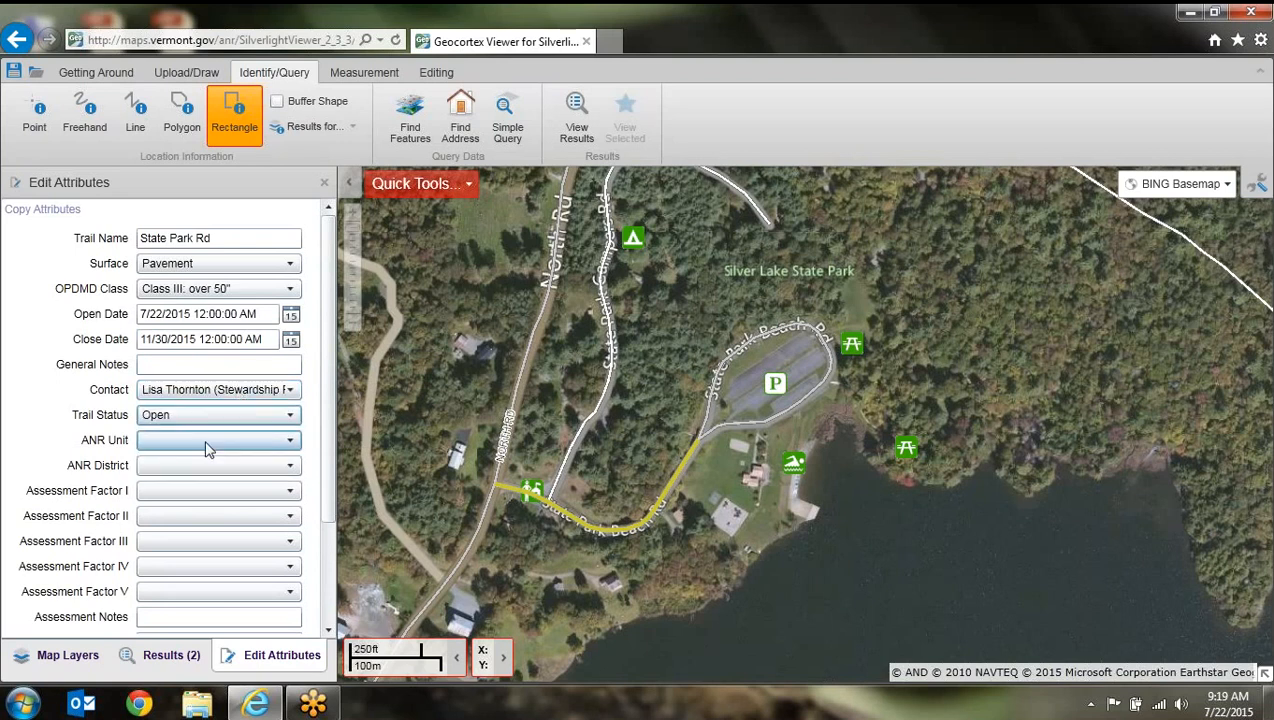
Step: Set the entrance segment's ANR unit to Silver Lake State Park and its ANR district to District 2:Taconic Valley
{"action": "left_click", "coordinate": [206, 446]}
{"action": "key", "text": "s"}
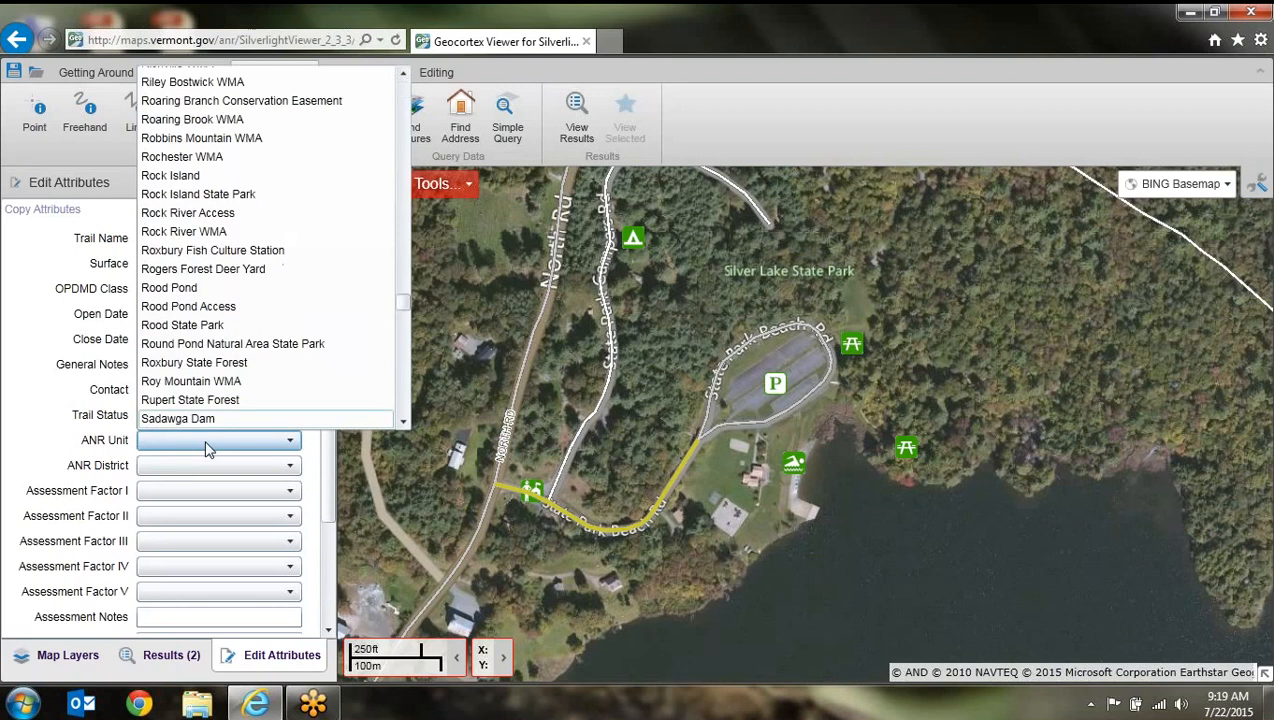
{"action": "scroll", "coordinate": [295, 385], "scroll_direction": "down", "scroll_amount": 3}
{"action": "scroll", "coordinate": [295, 385], "scroll_direction": "down", "scroll_amount": 3}
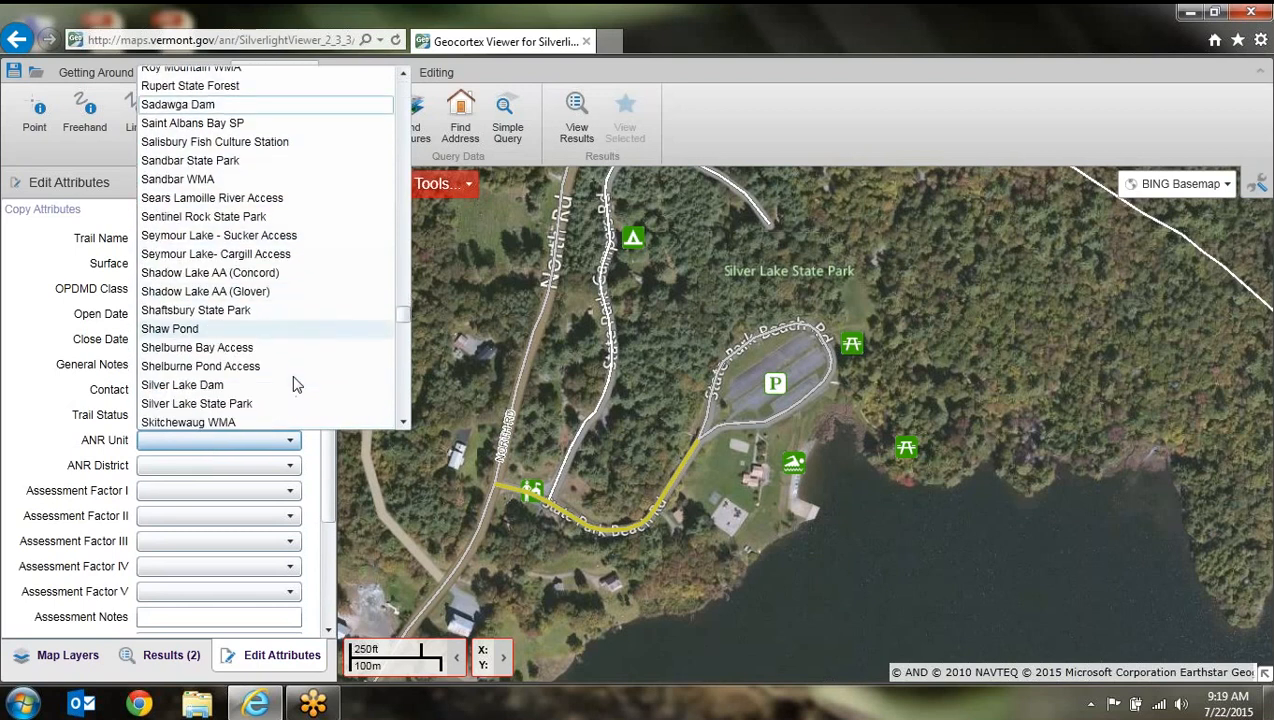
{"action": "left_click", "coordinate": [216, 360]}
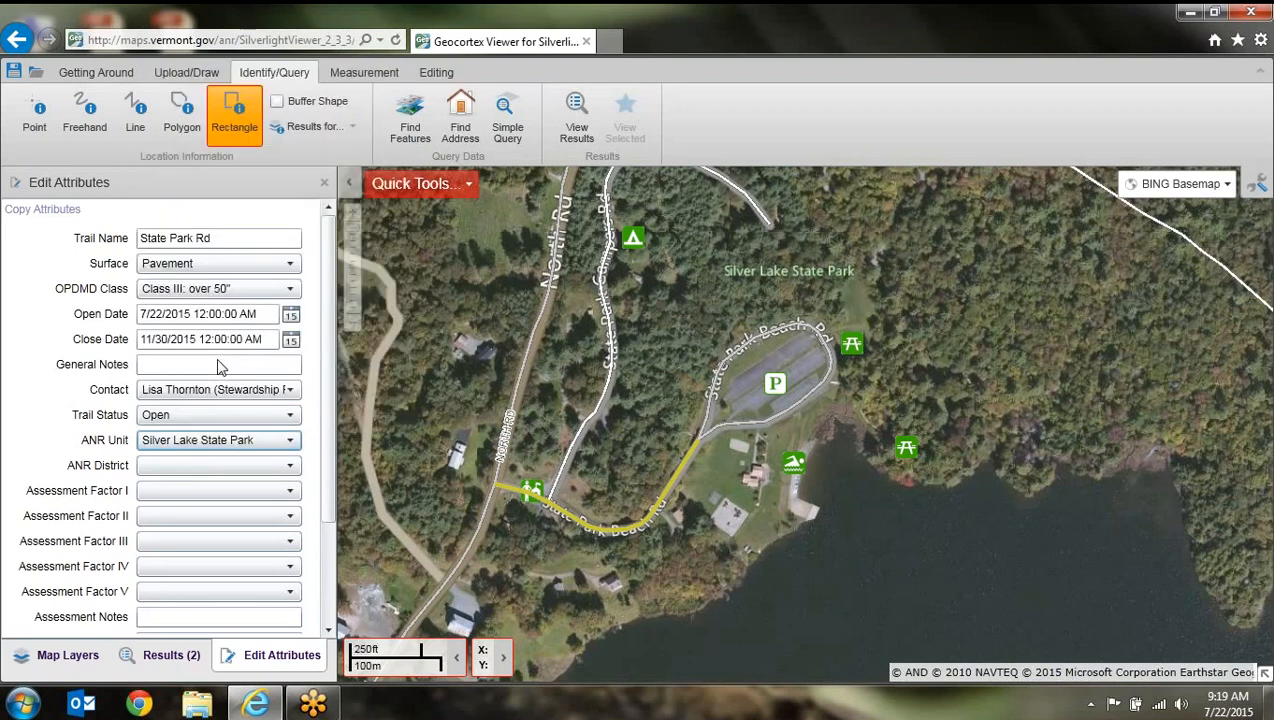
{"action": "left_click", "coordinate": [206, 463]}
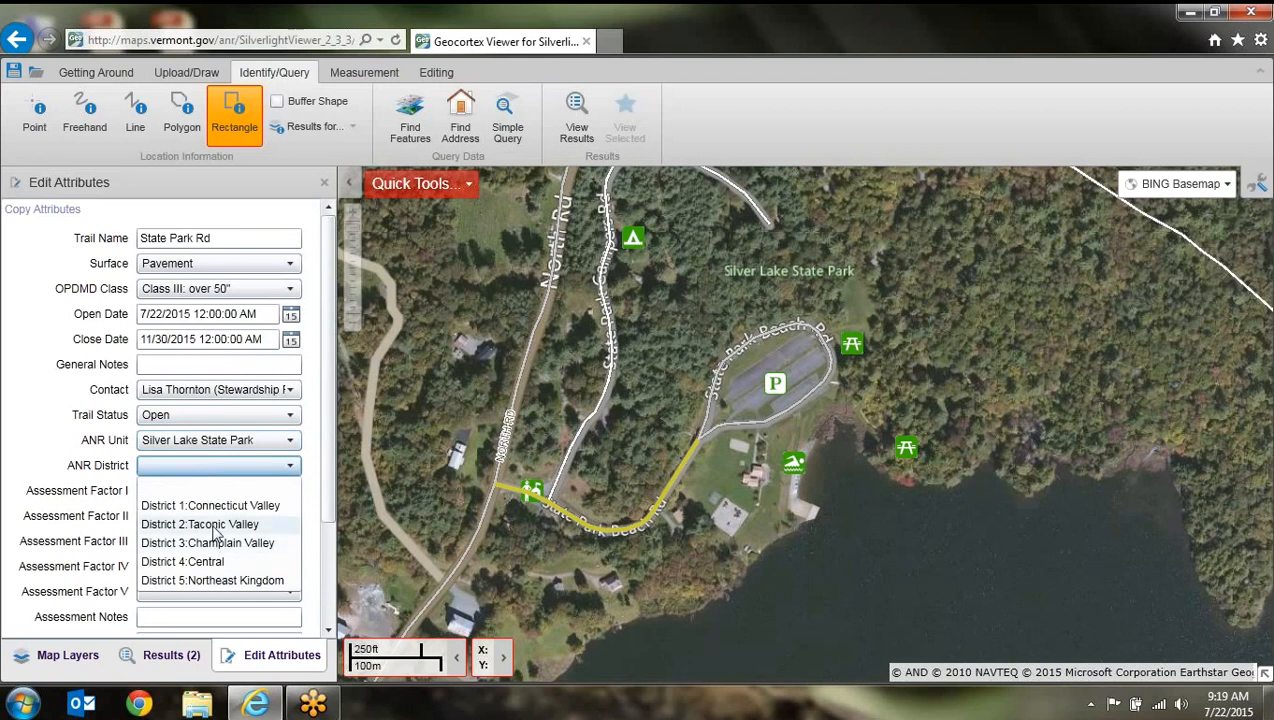
{"action": "left_click", "coordinate": [213, 527]}
Step: Set Assessment Factor I to Yes and Assessment Factors II through V to No for the entrance segment
{"action": "left_click", "coordinate": [200, 490]}
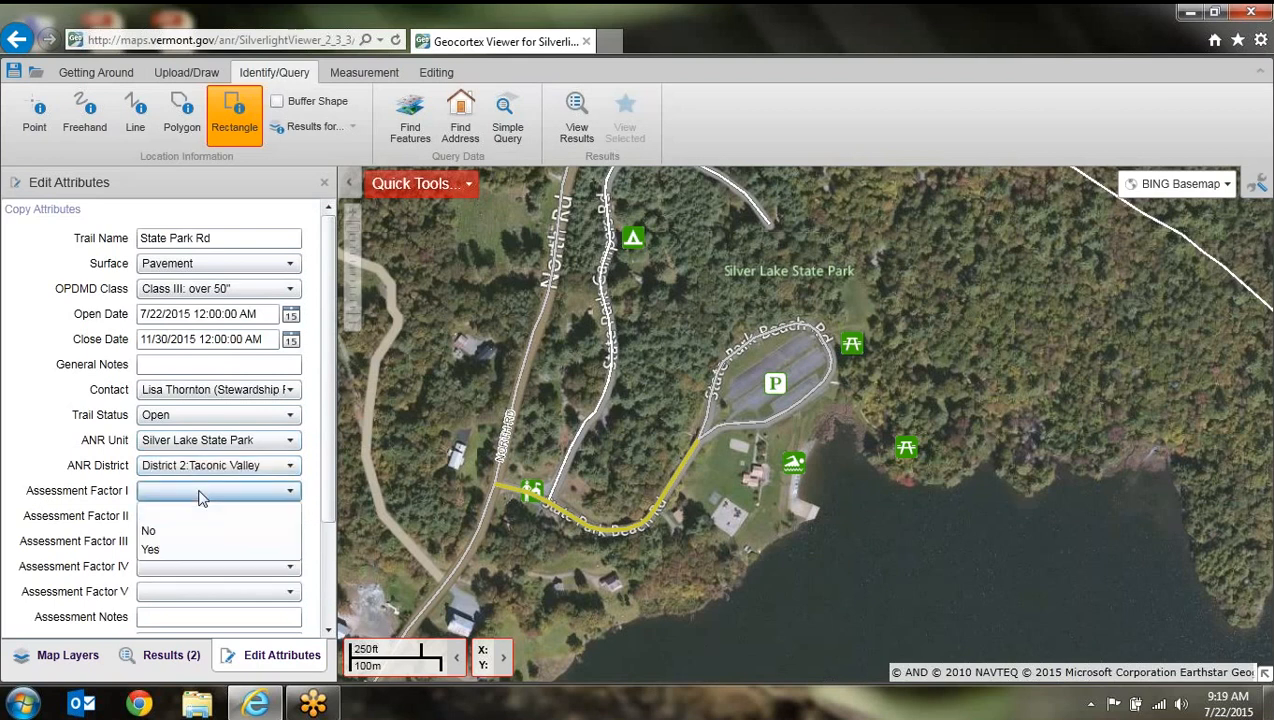
{"action": "left_click", "coordinate": [175, 548]}
{"action": "left_click", "coordinate": [168, 516]}
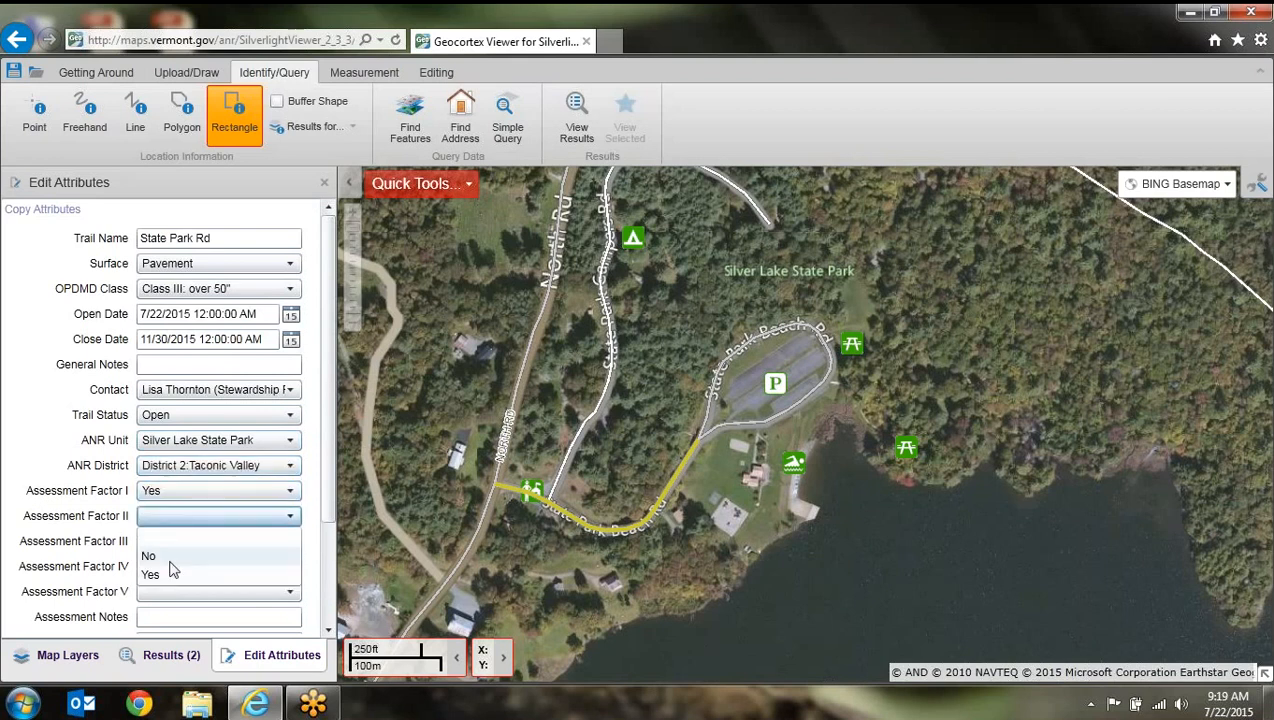
{"action": "left_click", "coordinate": [172, 556]}
{"action": "left_click", "coordinate": [172, 543]}
{"action": "left_click", "coordinate": [175, 578]}
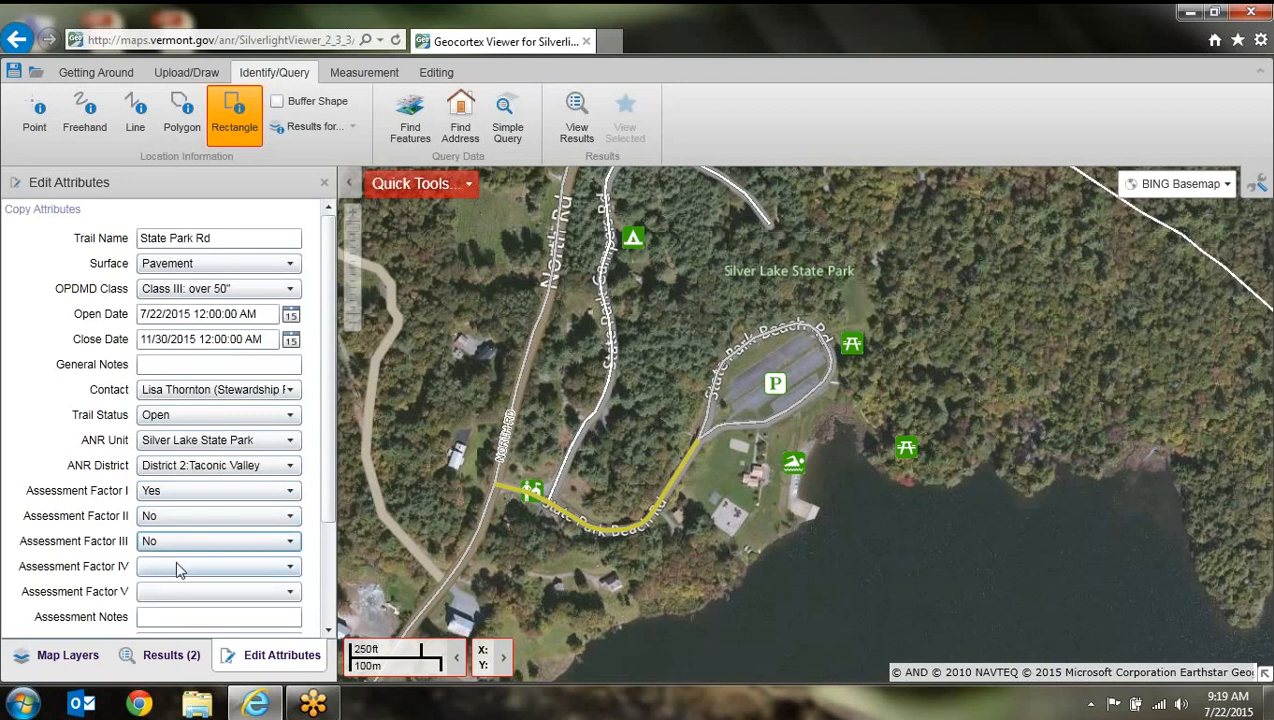
{"action": "left_click", "coordinate": [176, 567]}
{"action": "left_click", "coordinate": [176, 606]}
{"action": "left_click", "coordinate": [180, 593]}
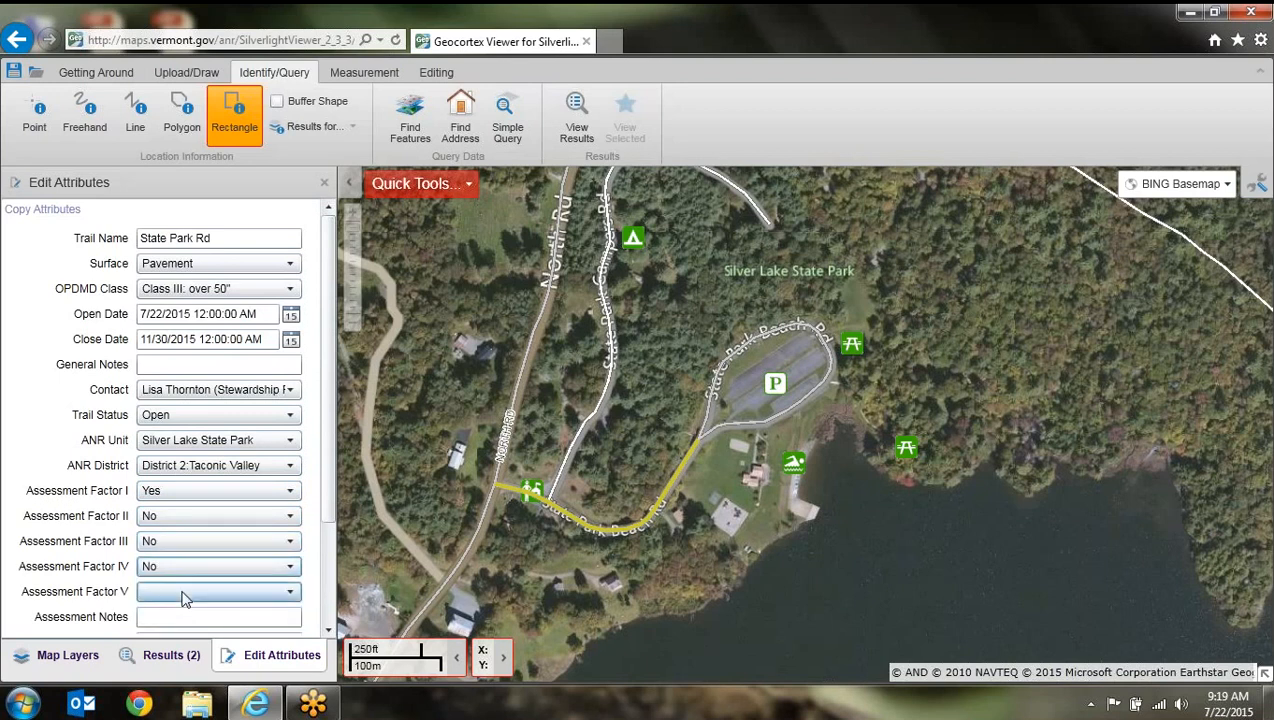
{"action": "left_click", "coordinate": [172, 632]}
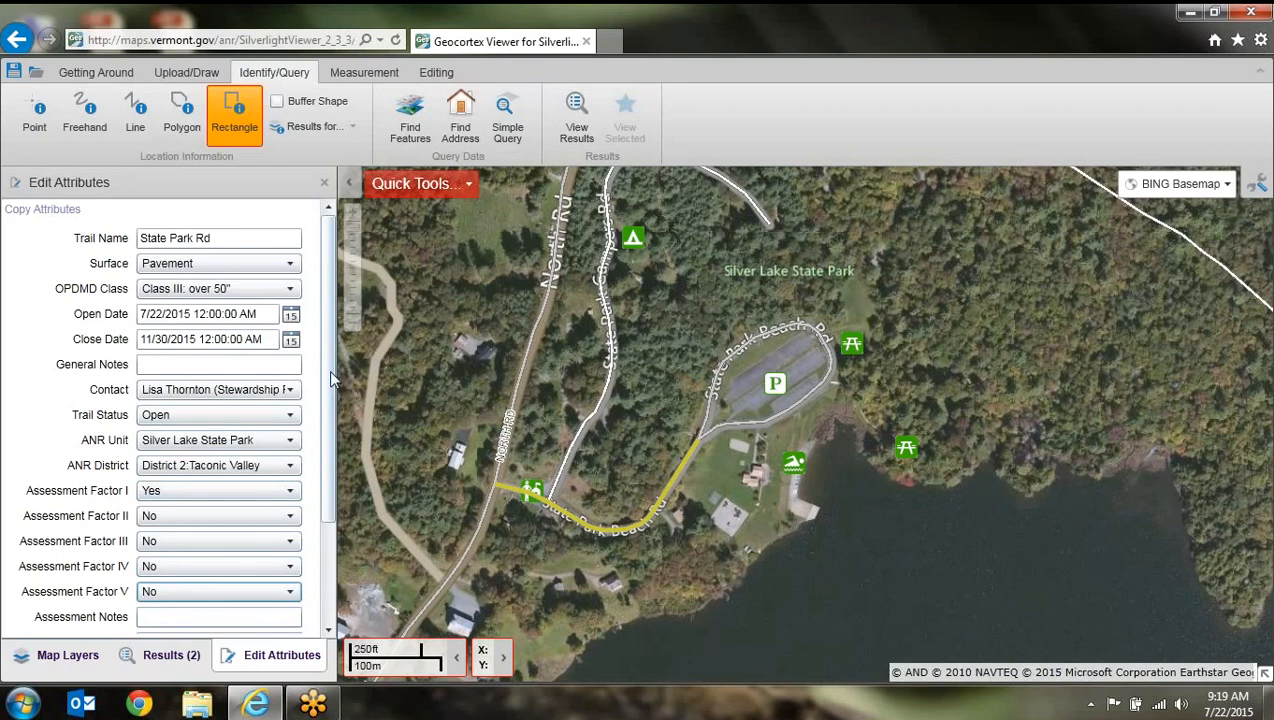
Step: Confirm the entrance segment's attributes and save the changes to the OPDMD layer
{"action": "left_click_drag", "start_coordinate": [333, 390], "coordinate": [315, 555]}
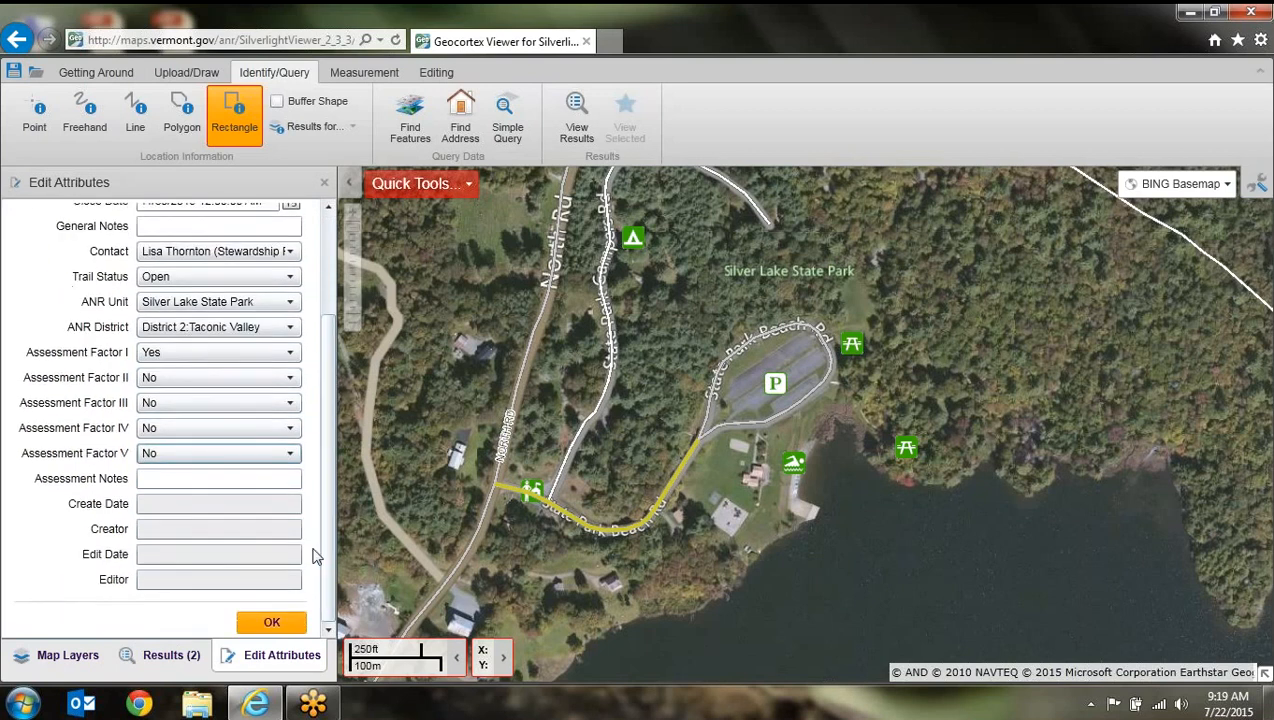
{"action": "left_click", "coordinate": [197, 504]}
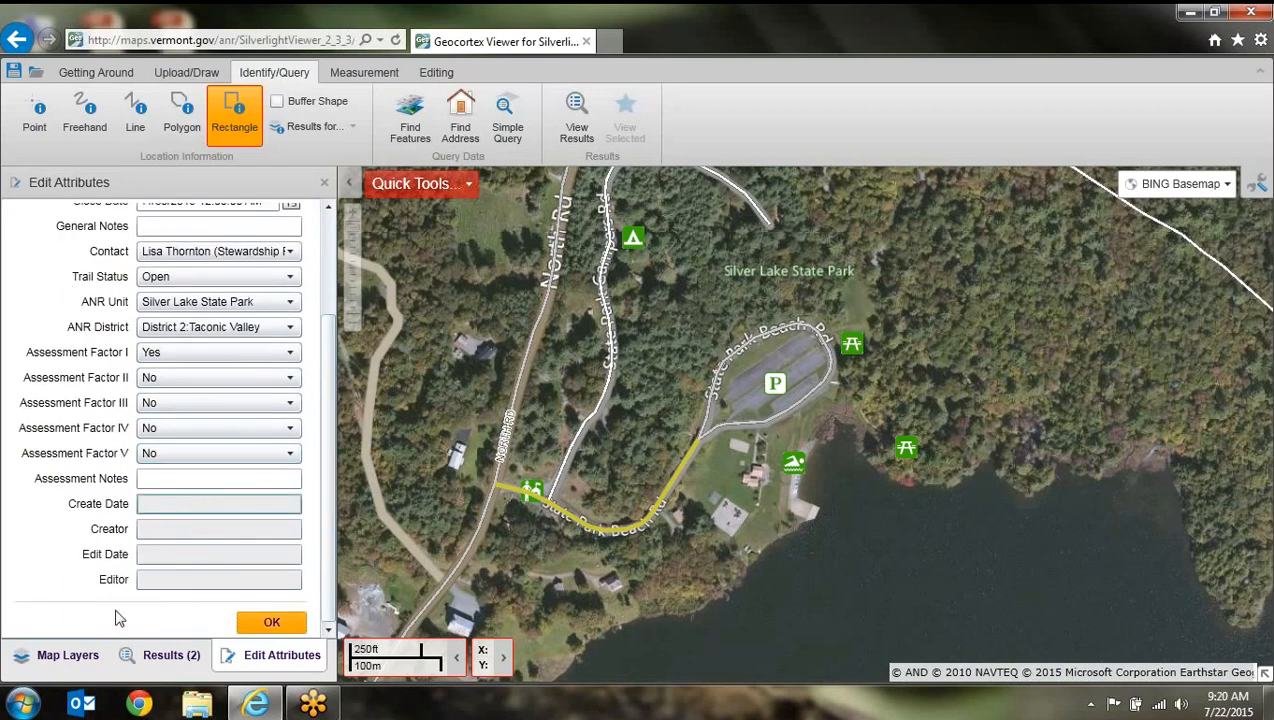
{"action": "left_click", "coordinate": [271, 624]}
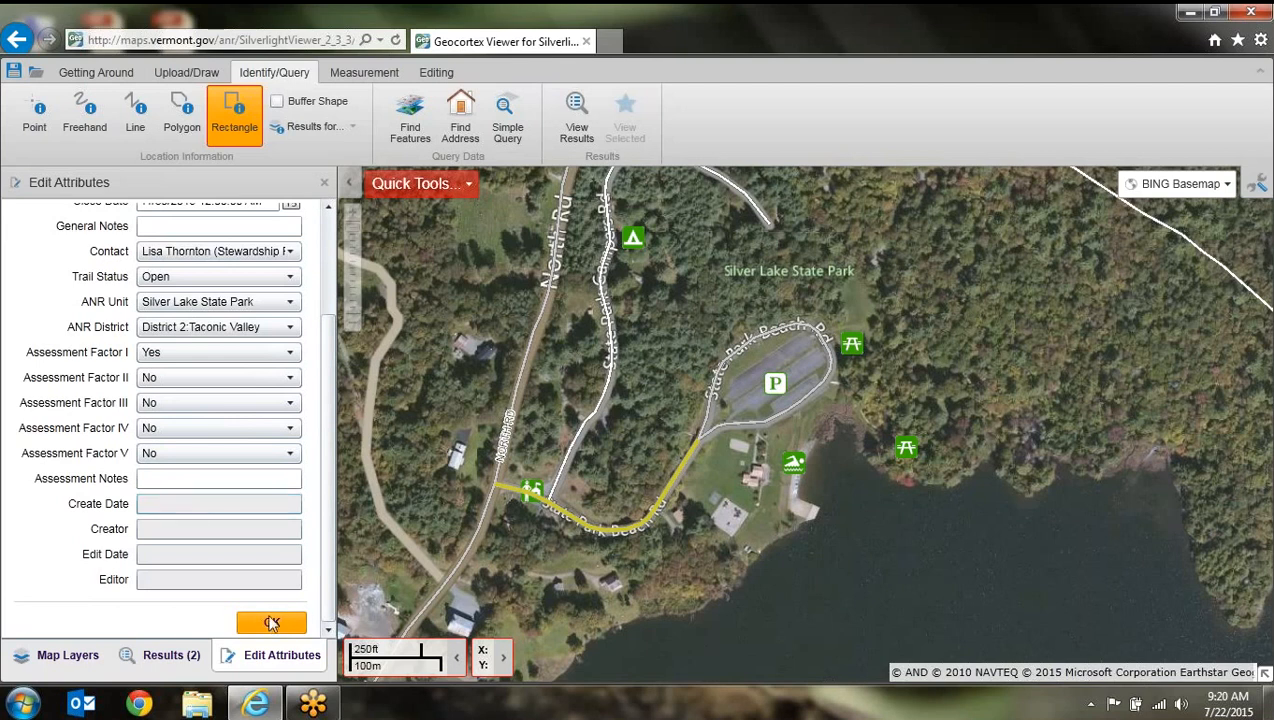
{"action": "left_click", "coordinate": [440, 73]}
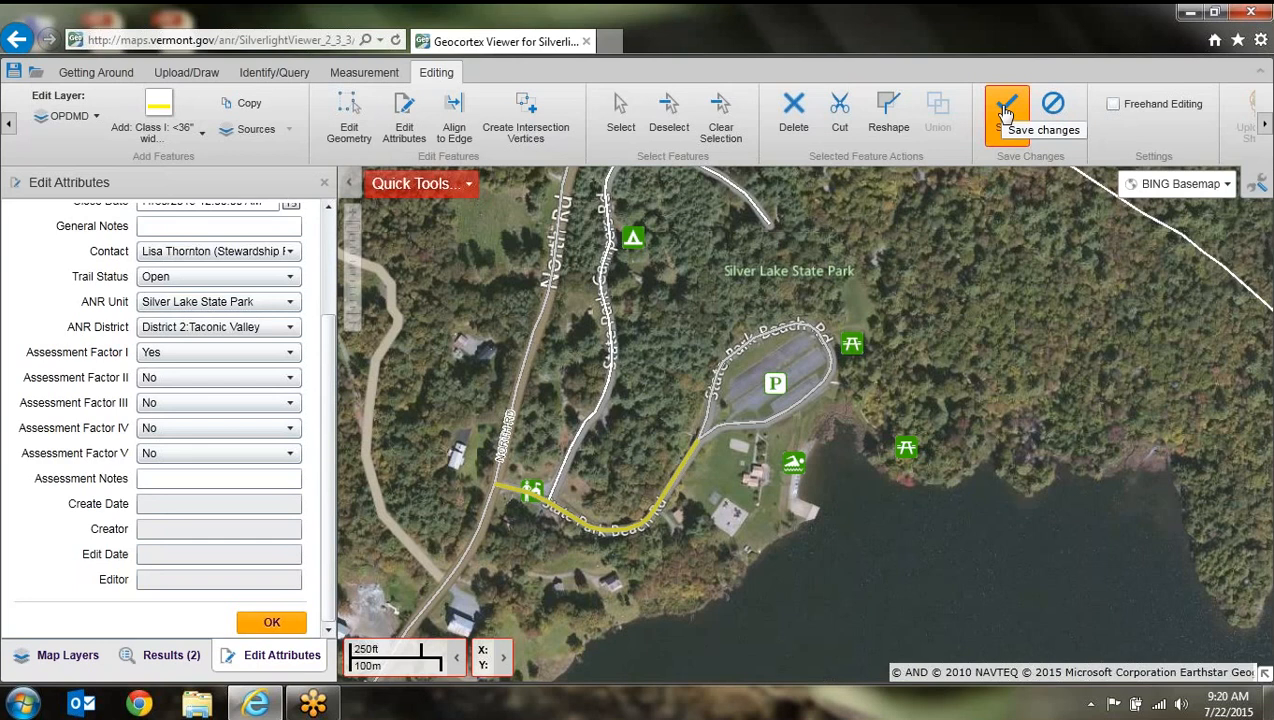
{"action": "left_click", "coordinate": [1006, 113]}
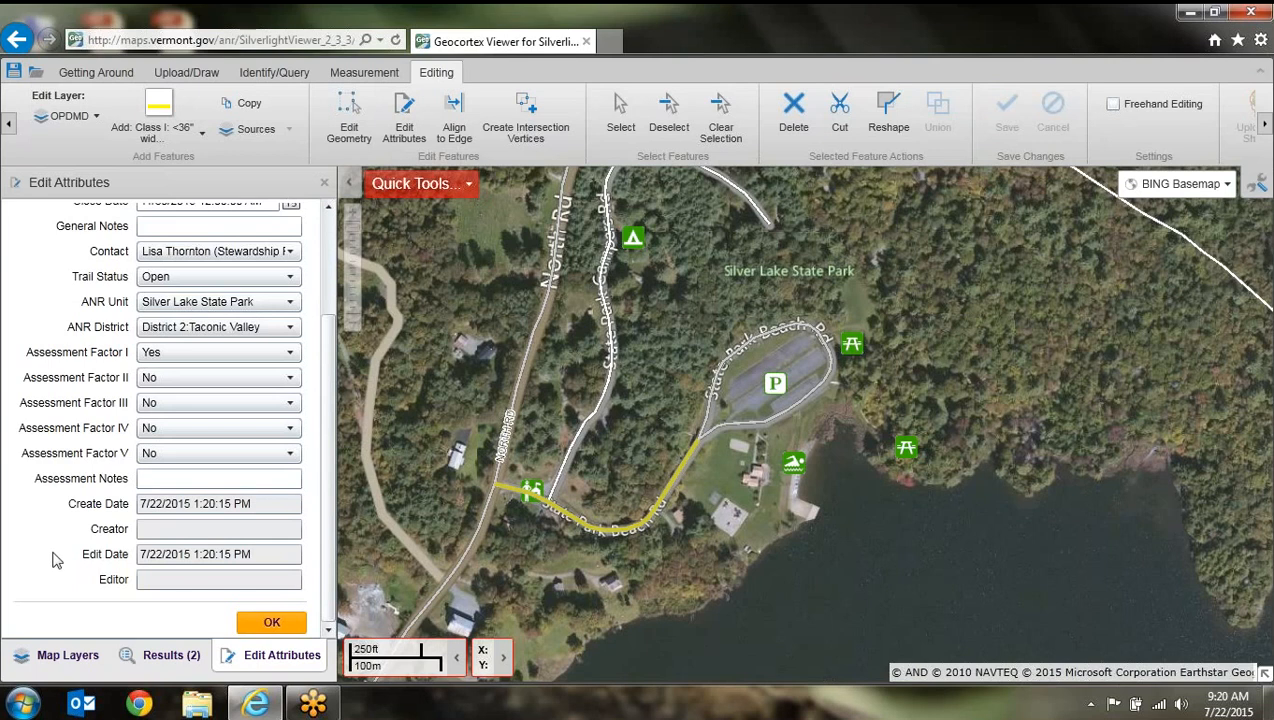
Step: Copy the second State Park Beach Rd result, the parking loop segment, to the OPDMD edit layer
{"action": "left_click", "coordinate": [170, 658]}
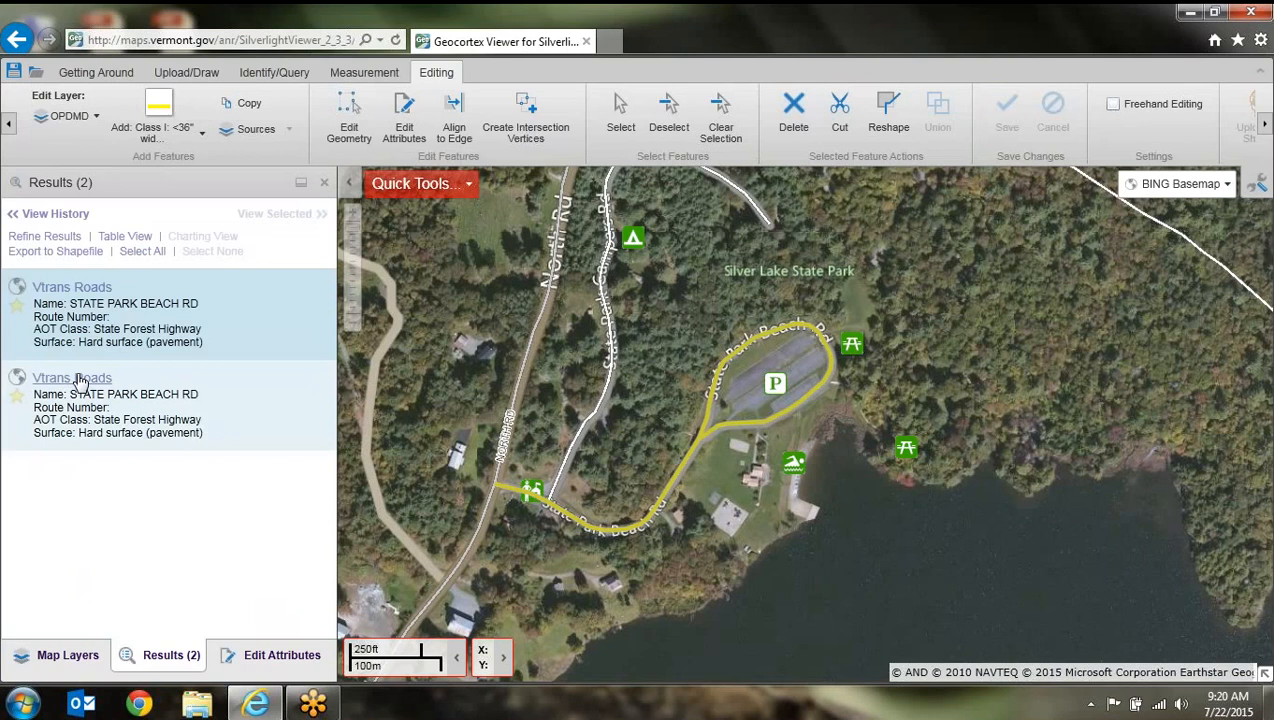
{"action": "left_click", "coordinate": [80, 380]}
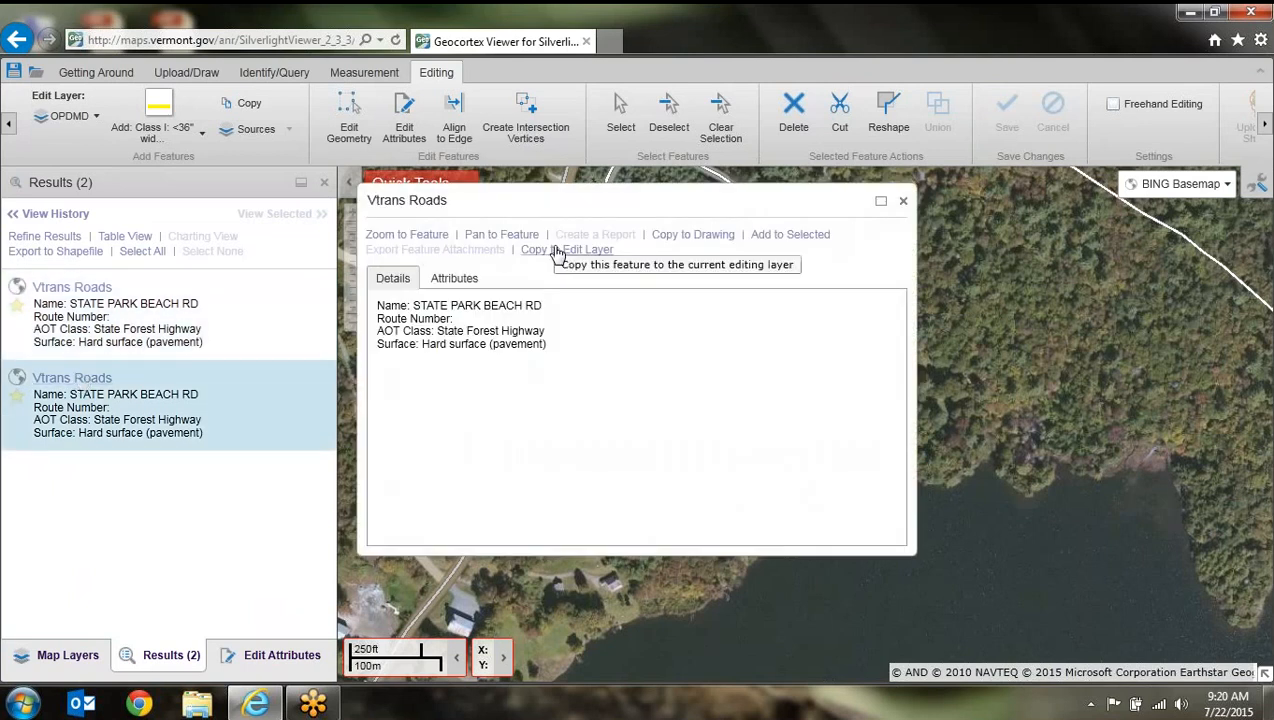
{"action": "left_click", "coordinate": [560, 250]}
Step: Set the loop segment's trail name to State Park Rd, surface to Pavement and OPDMD class to Class III: over 50"
{"action": "left_click_drag", "start_coordinate": [327, 518], "coordinate": [325, 306]}
{"action": "left_click", "coordinate": [215, 240]}
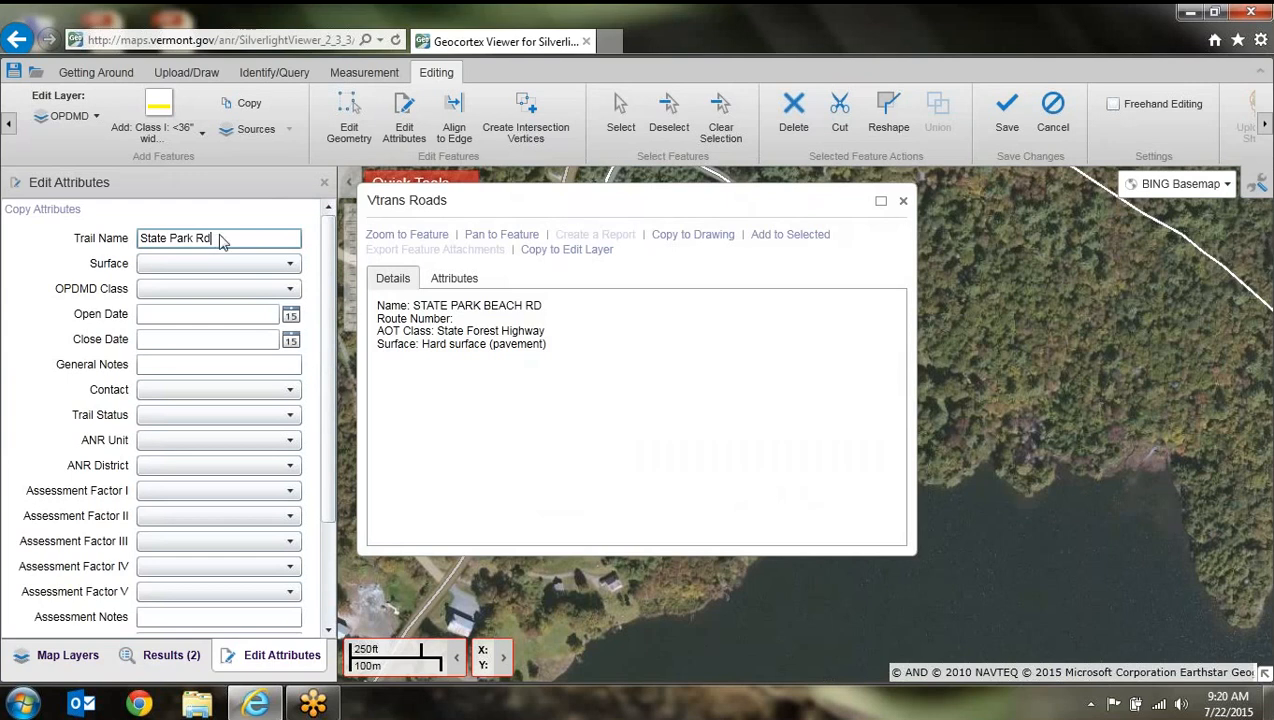
{"action": "left_click", "coordinate": [222, 263]}
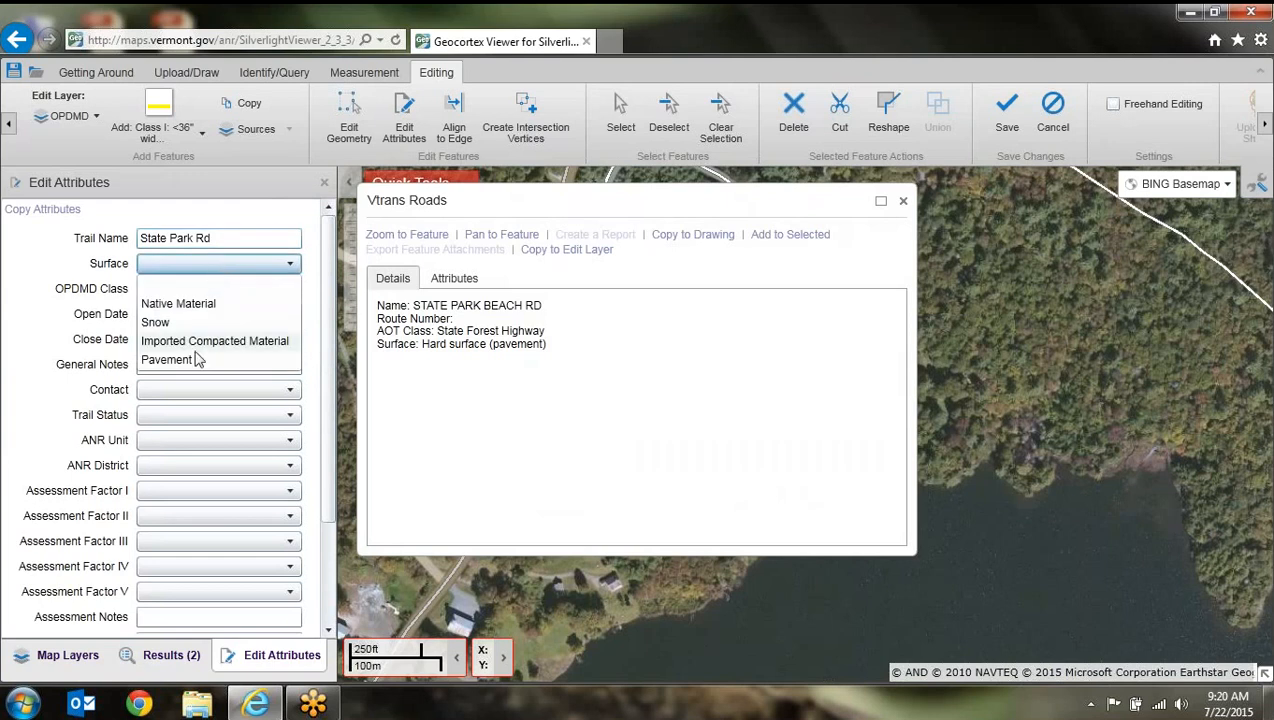
{"action": "left_click", "coordinate": [197, 360]}
{"action": "left_click", "coordinate": [223, 297]}
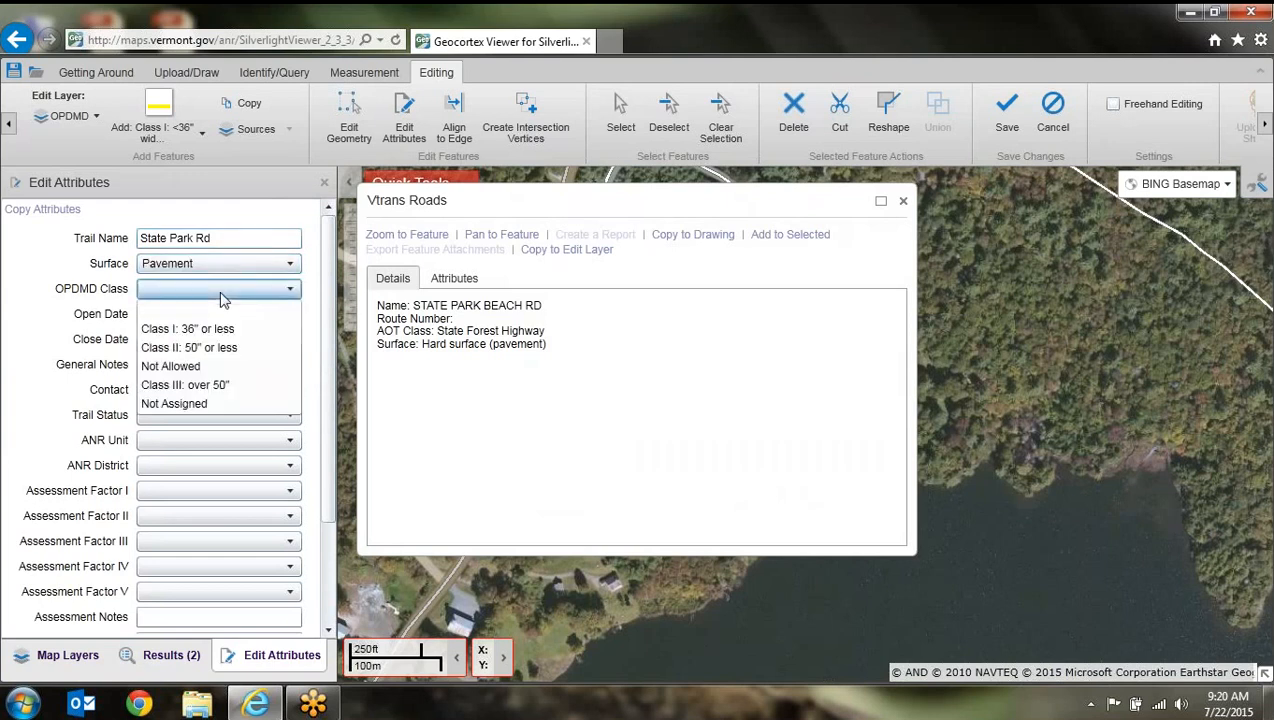
{"action": "left_click", "coordinate": [189, 385]}
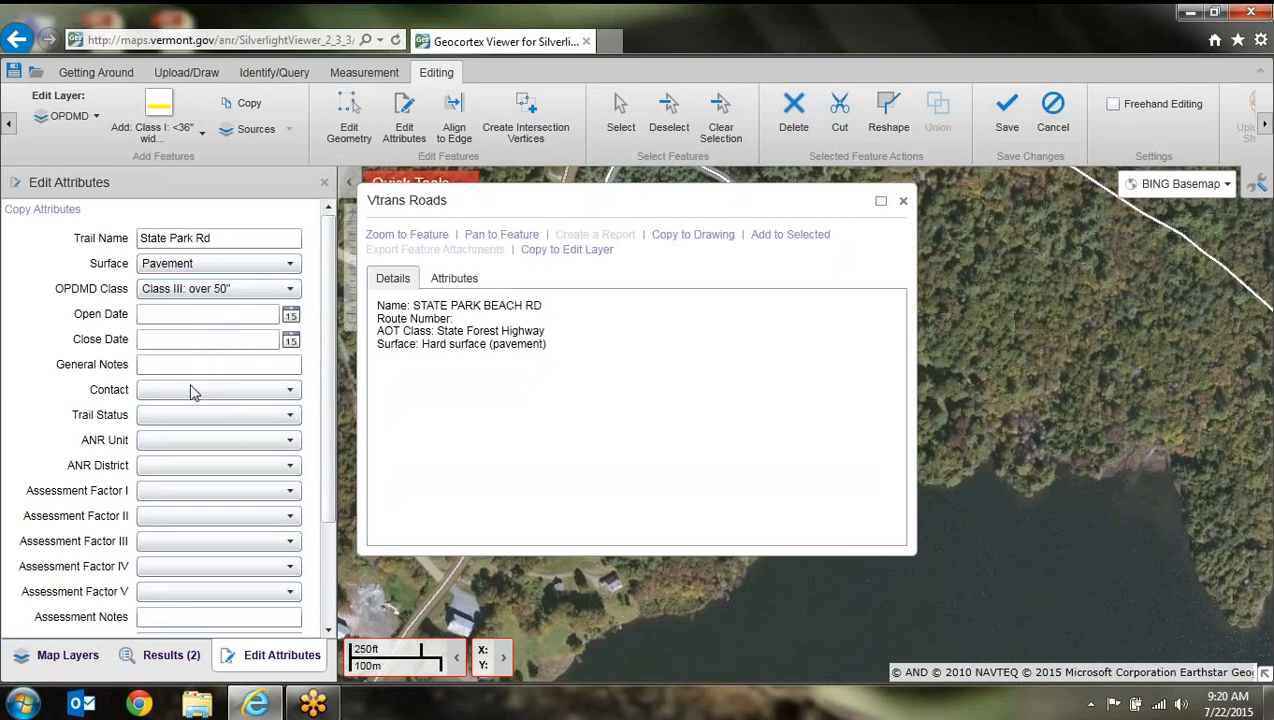
Step: Set the loop segment's open date to 7/1/2015 and its close date to 8/31/2015
{"action": "left_click", "coordinate": [290, 315]}
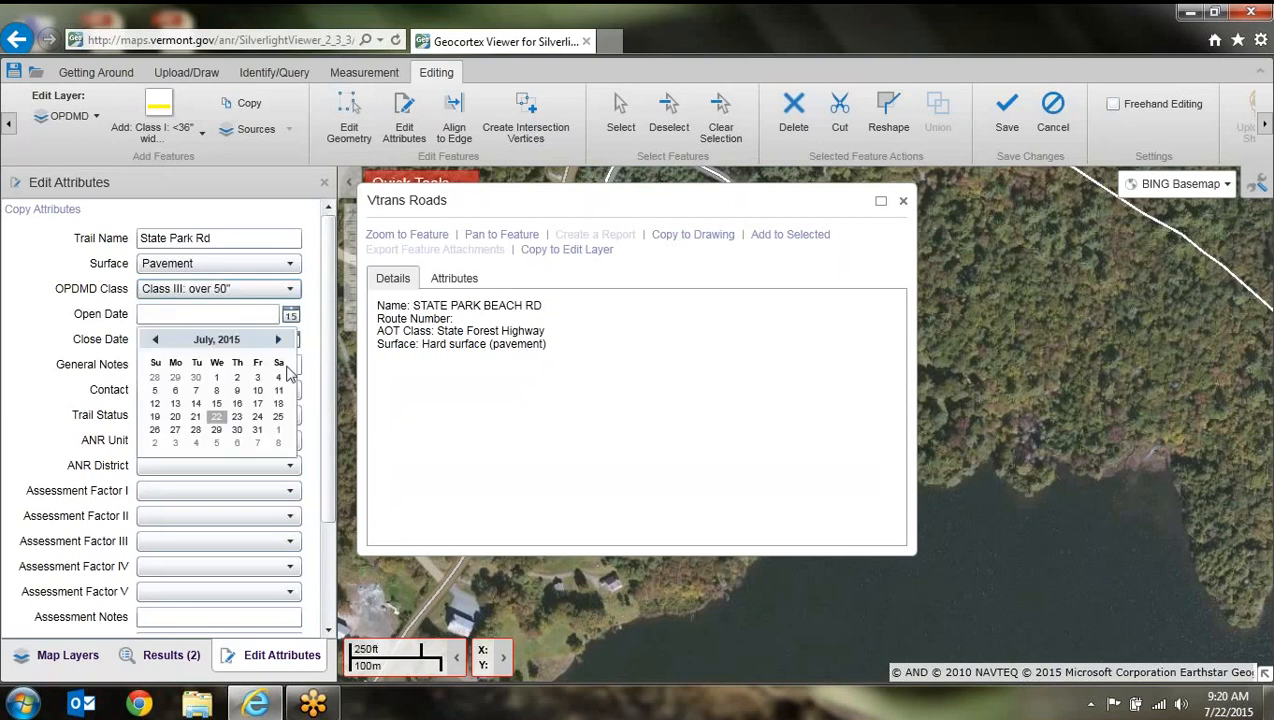
{"action": "left_click", "coordinate": [216, 377]}
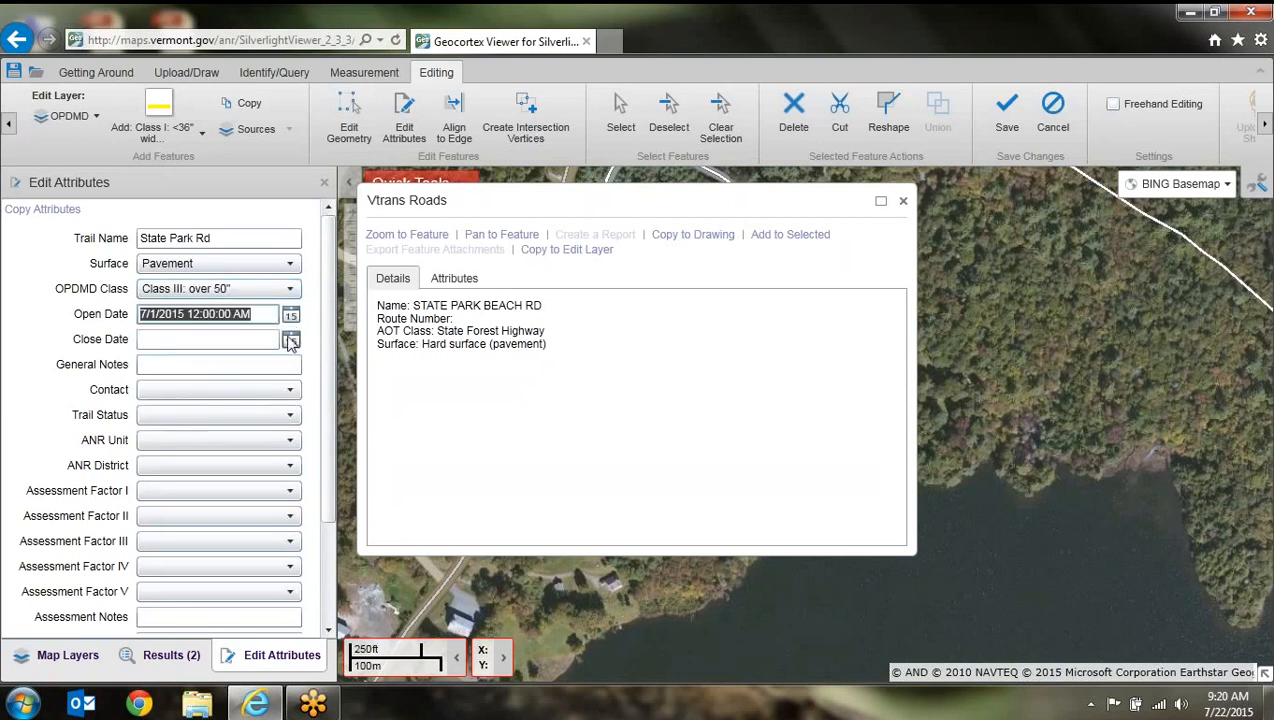
{"action": "left_click", "coordinate": [290, 341]}
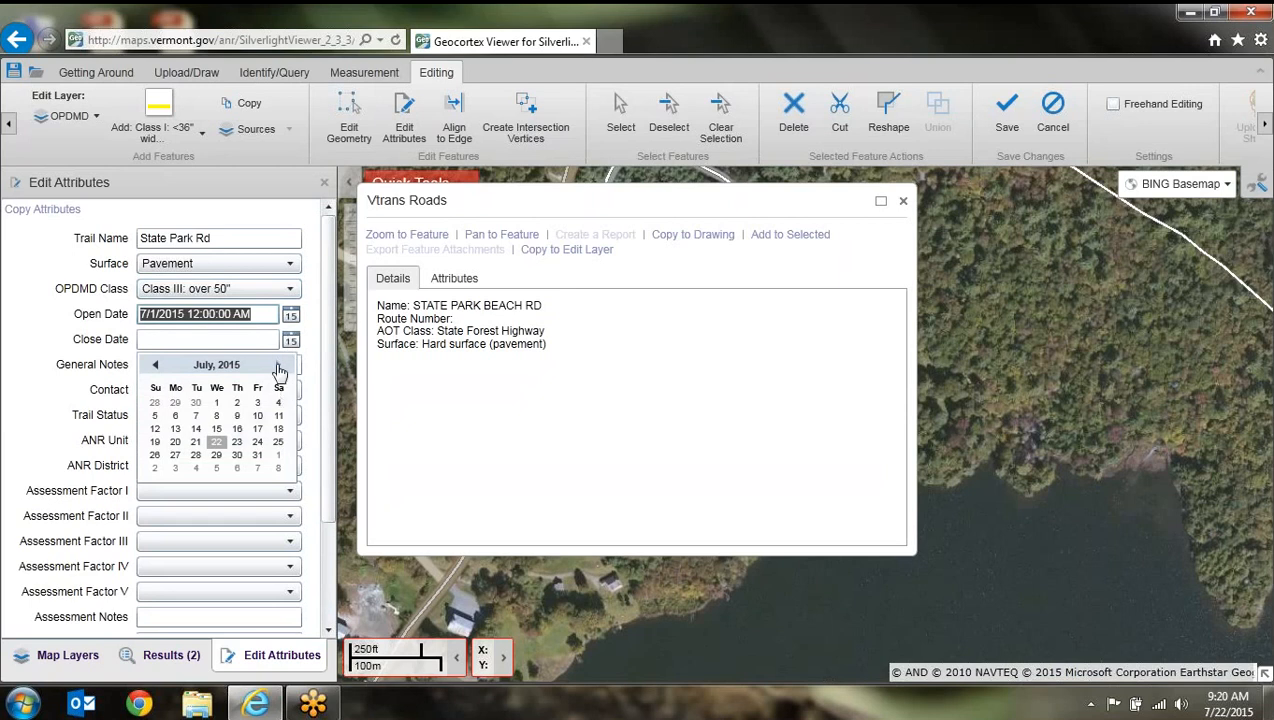
{"action": "left_click", "coordinate": [279, 370]}
{"action": "left_click", "coordinate": [175, 468]}
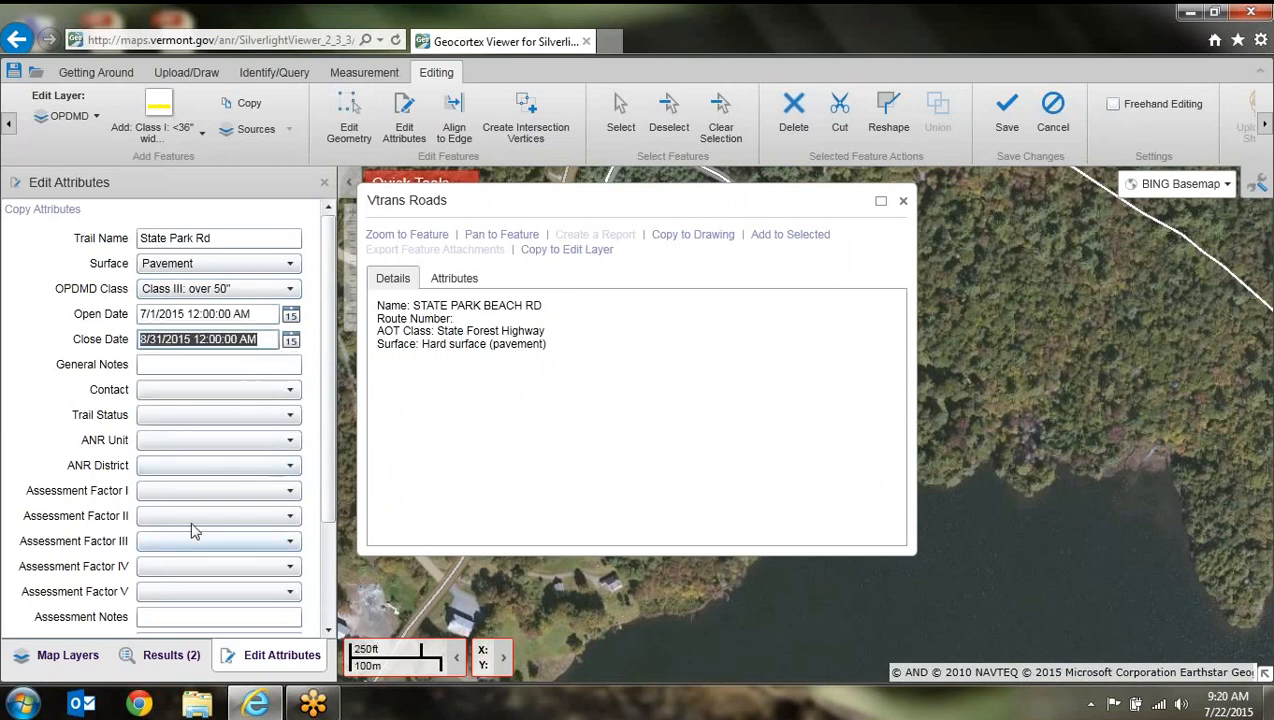
Step: Assign the stewardship contact to the loop segment and set its trail status to Open
{"action": "left_click_drag", "start_coordinate": [329, 463], "coordinate": [329, 512]}
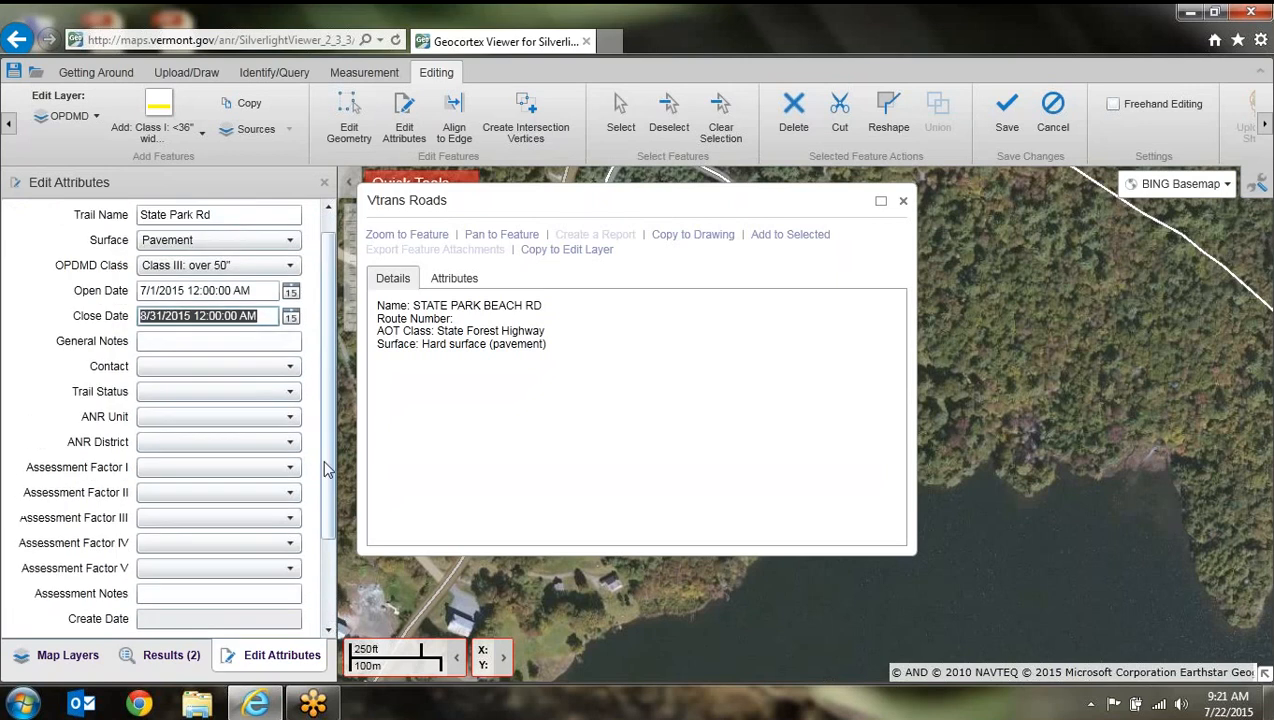
{"action": "left_click", "coordinate": [208, 370]}
{"action": "left_click", "coordinate": [235, 444]}
{"action": "left_click", "coordinate": [199, 397]}
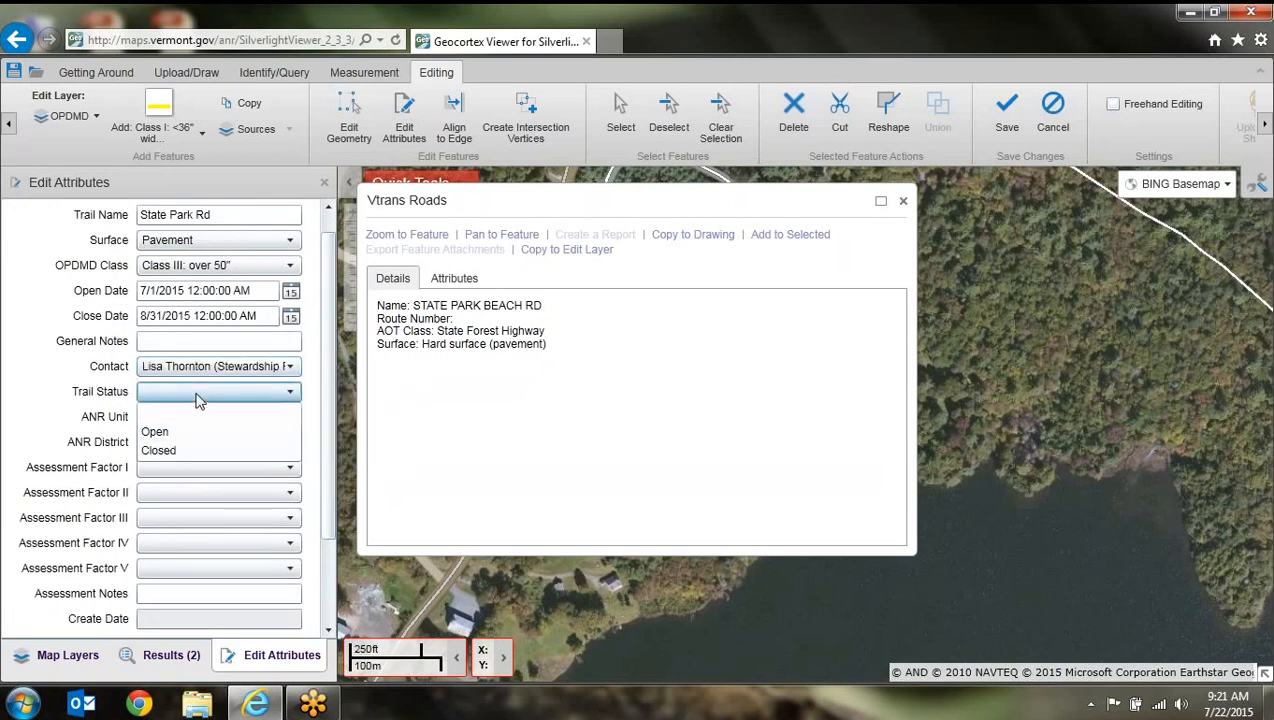
{"action": "left_click", "coordinate": [190, 431]}
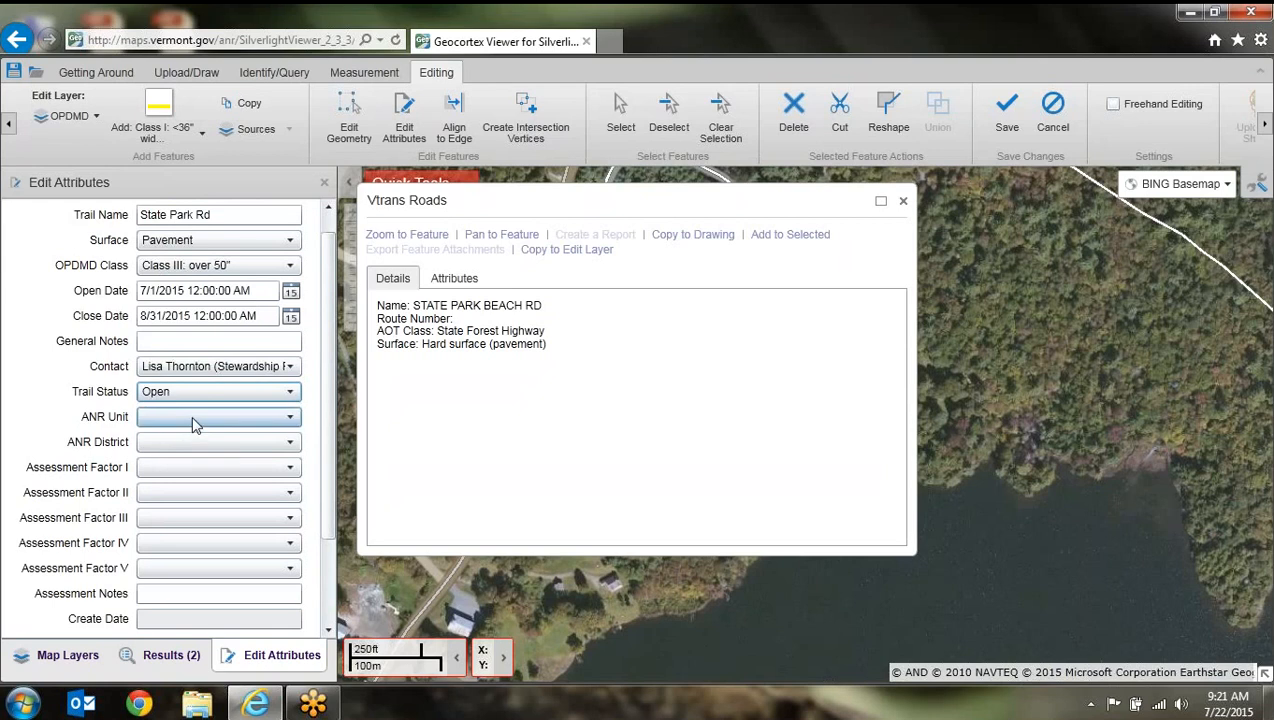
Step: Set the loop segment's ANR unit to Silver Lake State Park and its ANR district to District 2:Taconic Valley
{"action": "left_click", "coordinate": [196, 420]}
{"action": "scroll", "coordinate": [226, 336], "scroll_direction": "down", "scroll_amount": 5}
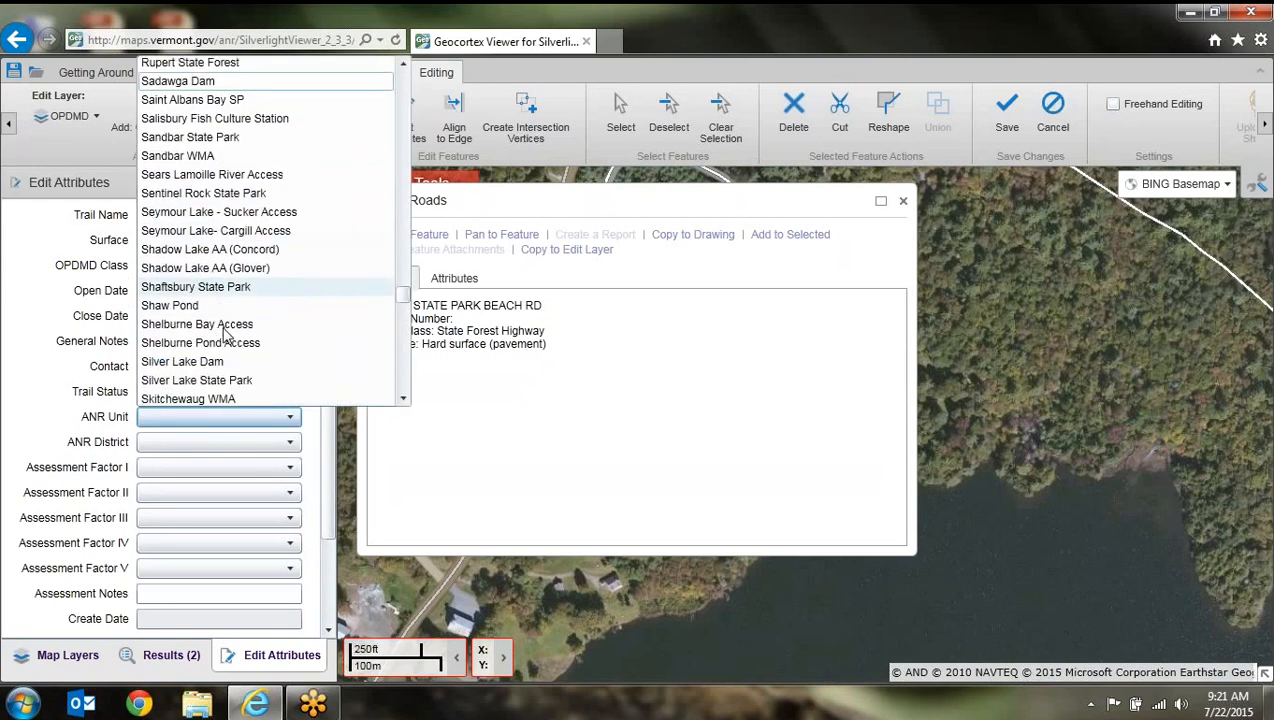
{"action": "scroll", "coordinate": [226, 336], "scroll_direction": "down", "scroll_amount": 3}
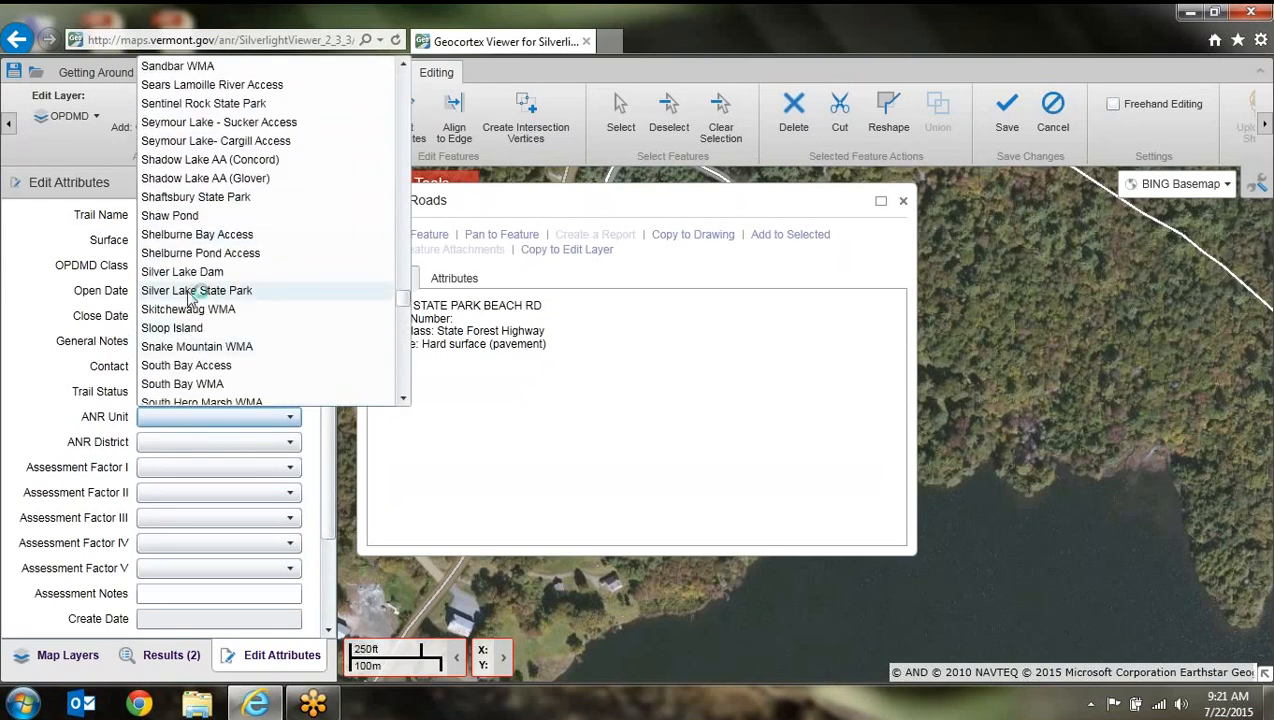
{"action": "left_click", "coordinate": [192, 291]}
{"action": "left_click", "coordinate": [200, 445]}
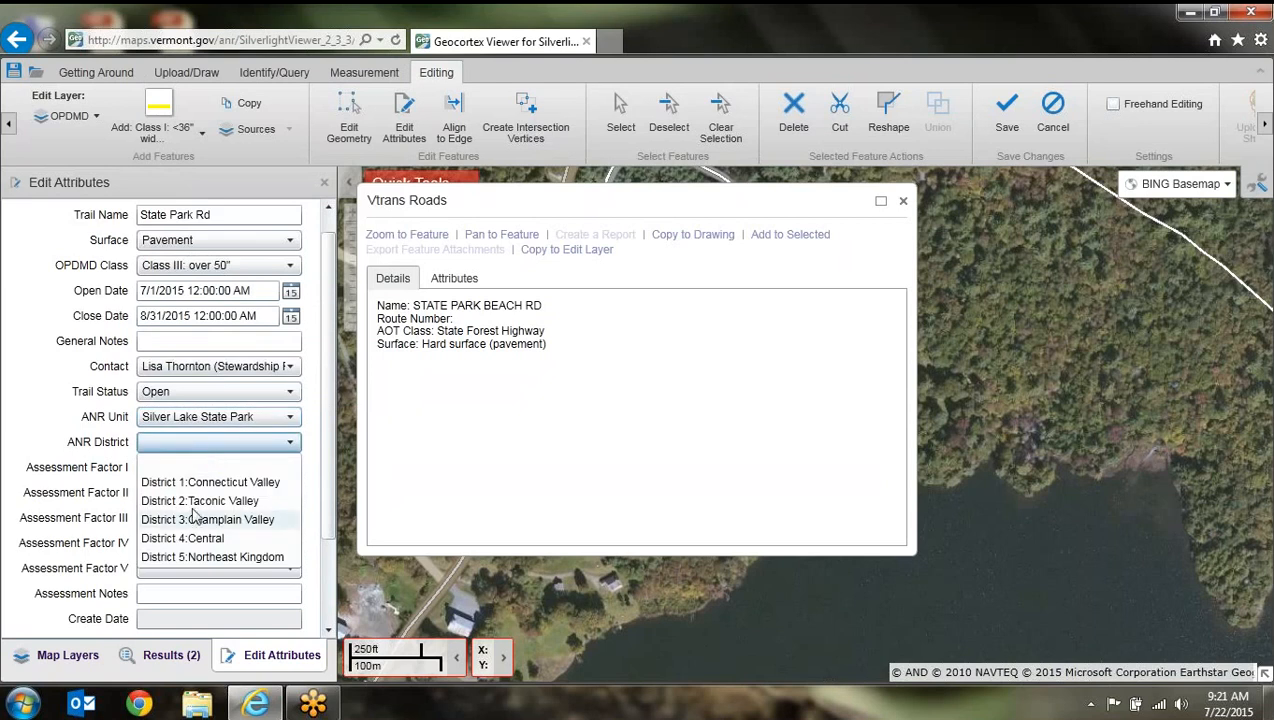
{"action": "left_click", "coordinate": [196, 500]}
Step: Set the loop segment's Assessment Factor I to Yes and Assessment Factors II through V to No
{"action": "left_click", "coordinate": [219, 467]}
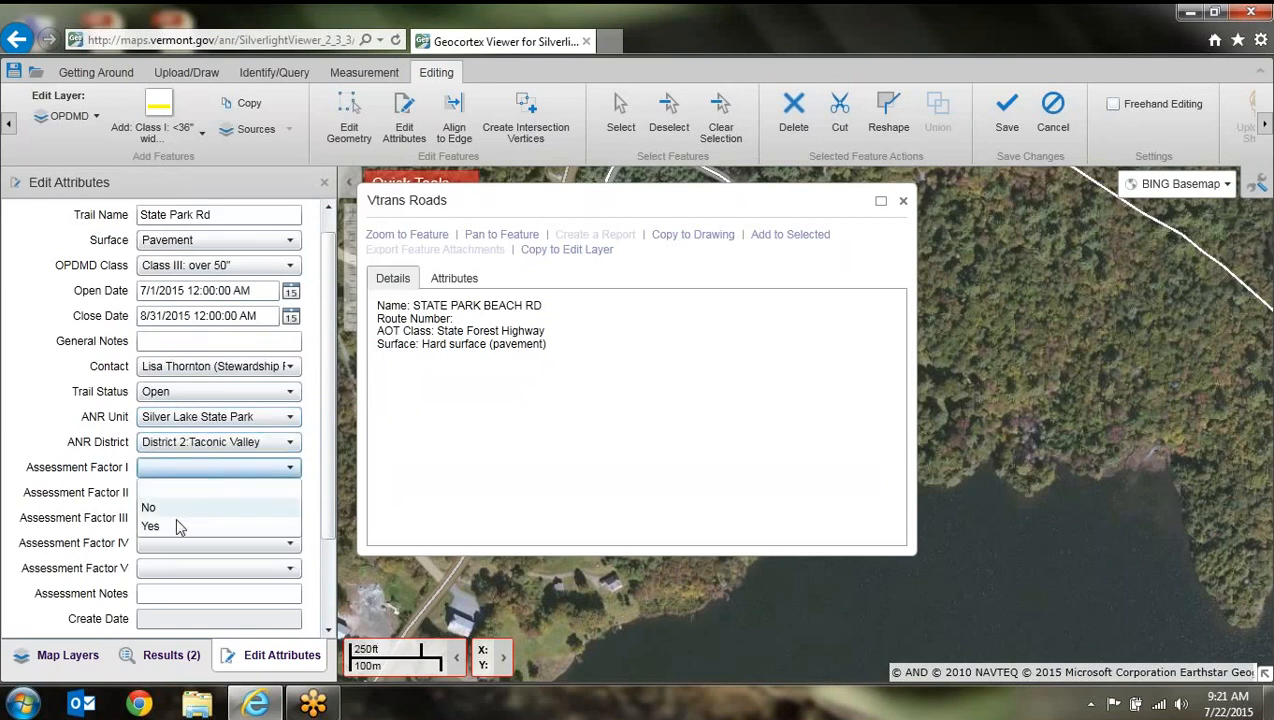
{"action": "left_click", "coordinate": [180, 526]}
{"action": "left_click", "coordinate": [183, 492]}
{"action": "left_click", "coordinate": [183, 533]}
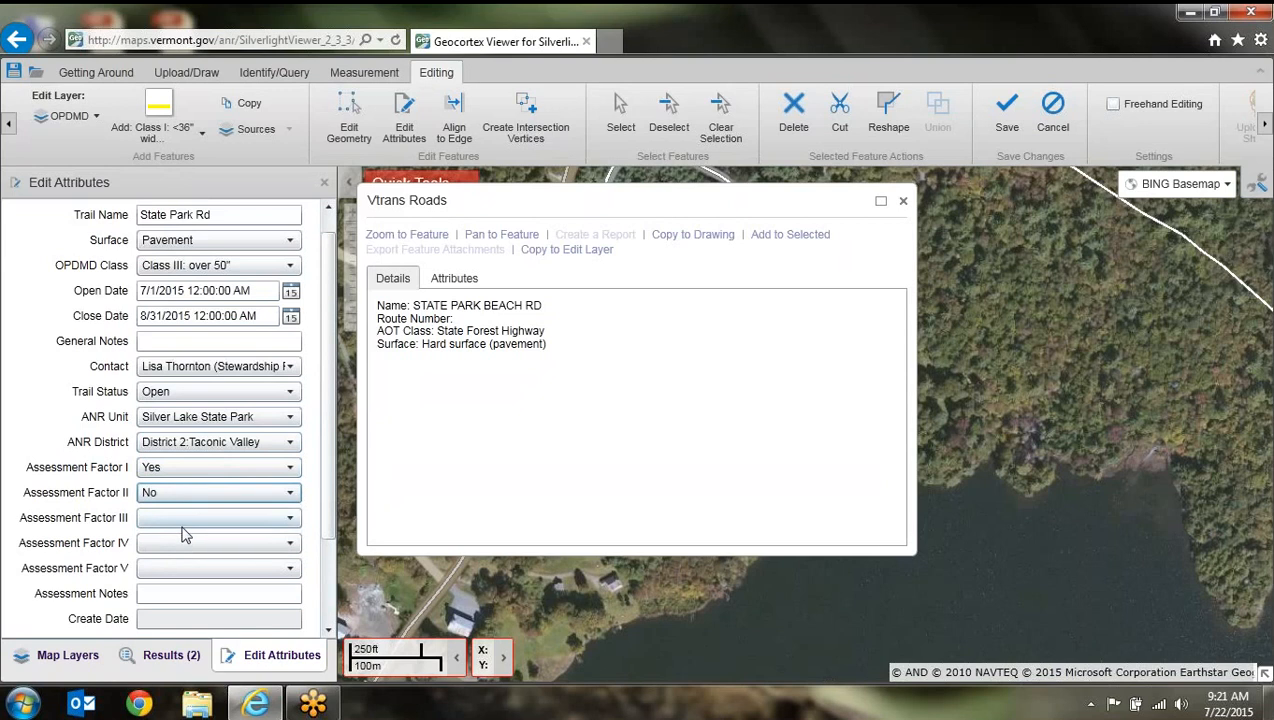
{"action": "left_click", "coordinate": [183, 524]}
{"action": "left_click", "coordinate": [182, 558]}
{"action": "left_click", "coordinate": [182, 542]}
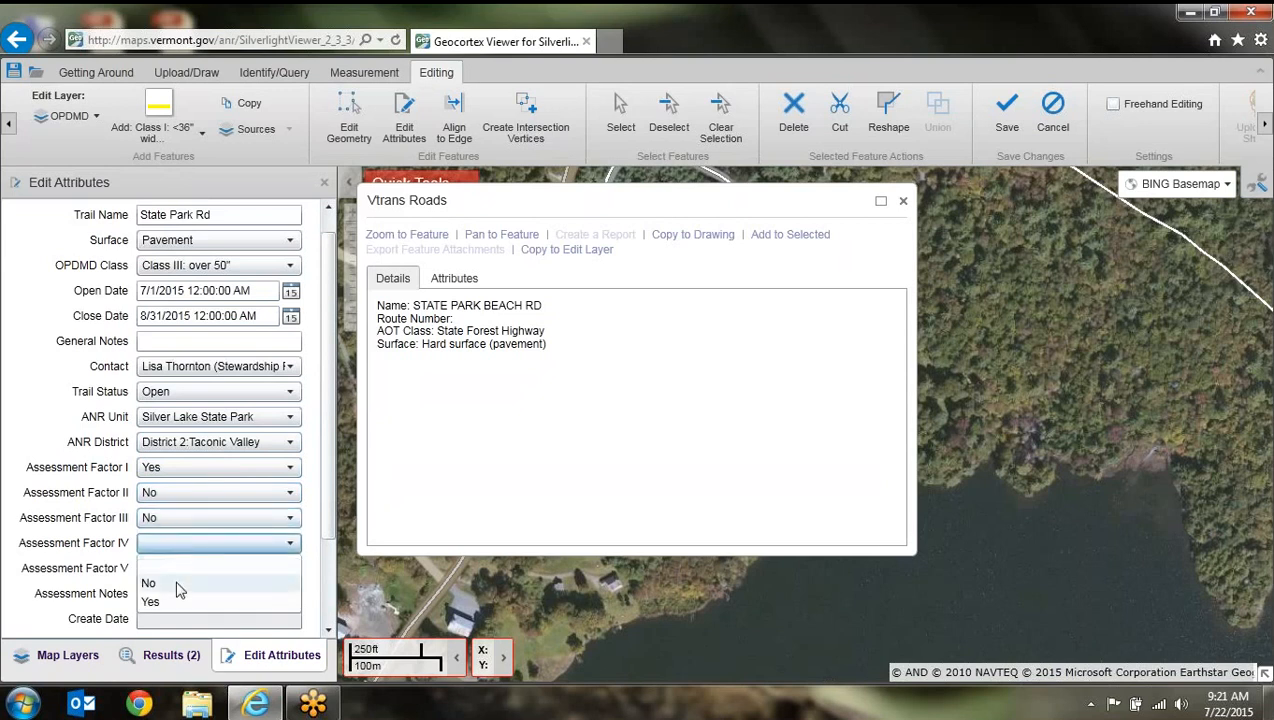
{"action": "left_click", "coordinate": [176, 584]}
{"action": "left_click", "coordinate": [176, 568]}
{"action": "left_click", "coordinate": [185, 605]}
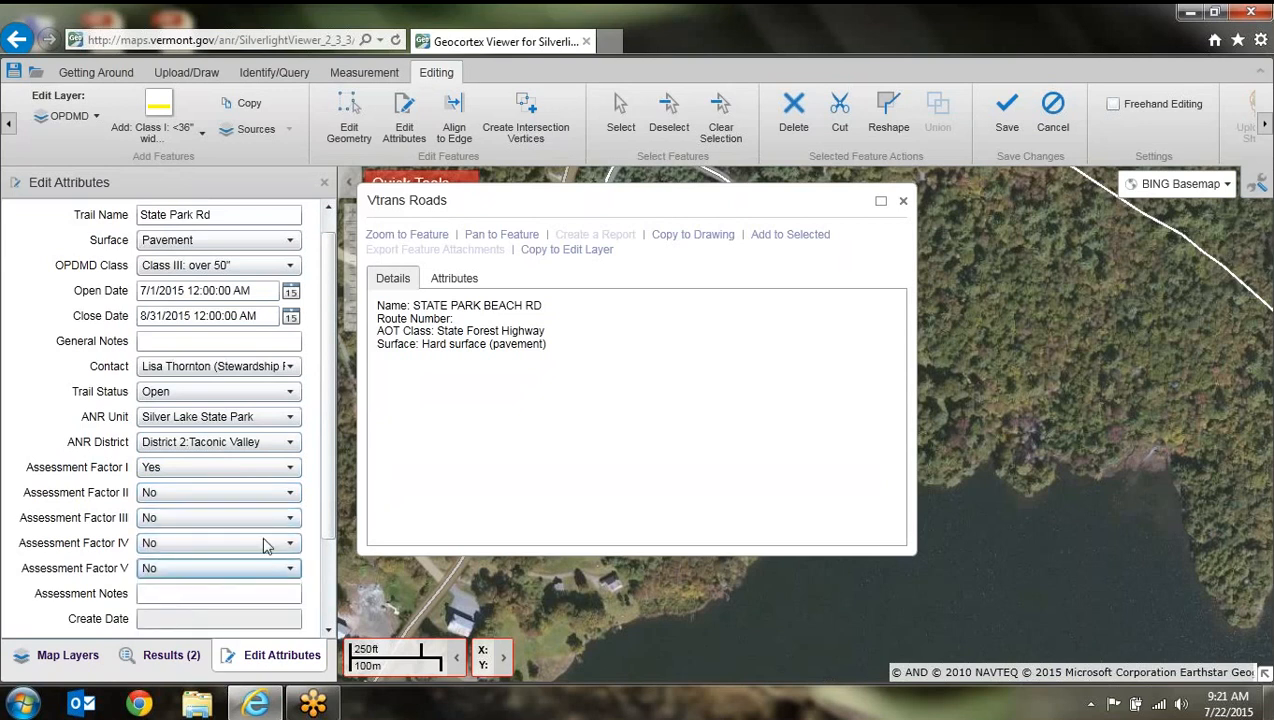
Step: Apply the loop segment's attributes, save the layer edits and close the Vtrans Roads details window
{"action": "left_click_drag", "start_coordinate": [320, 446], "coordinate": [322, 533]}
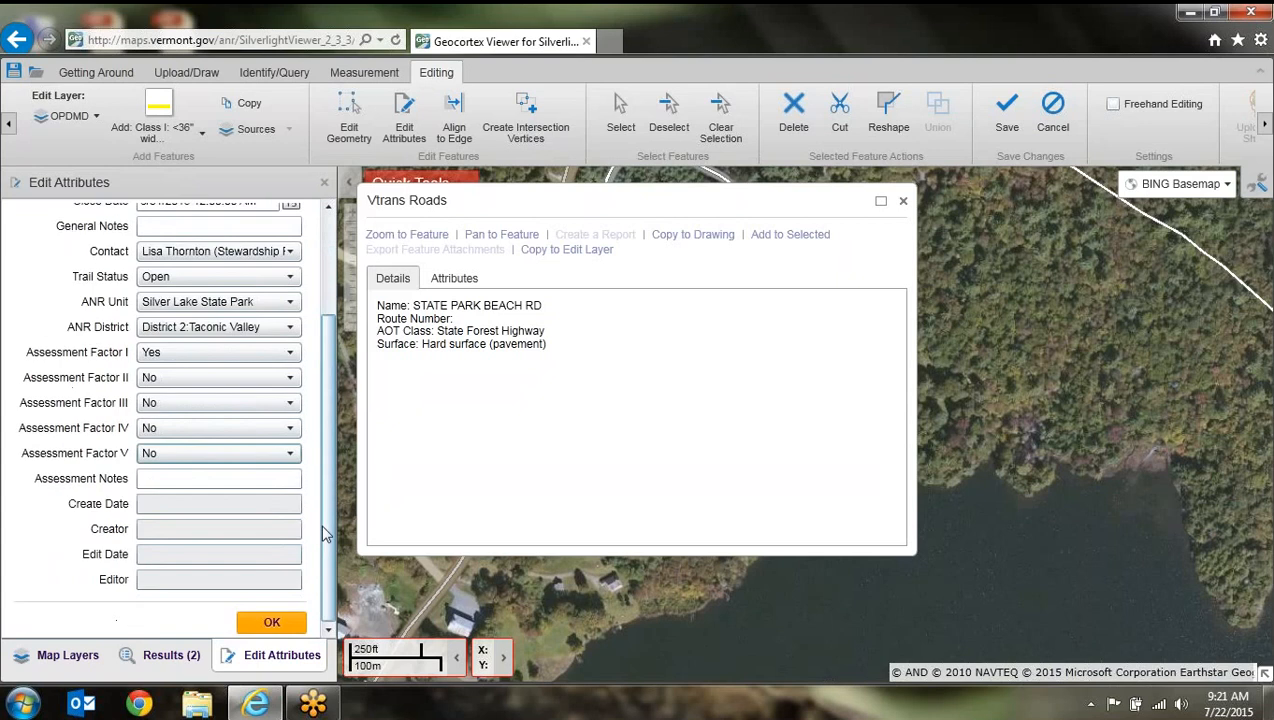
{"action": "left_click", "coordinate": [271, 624]}
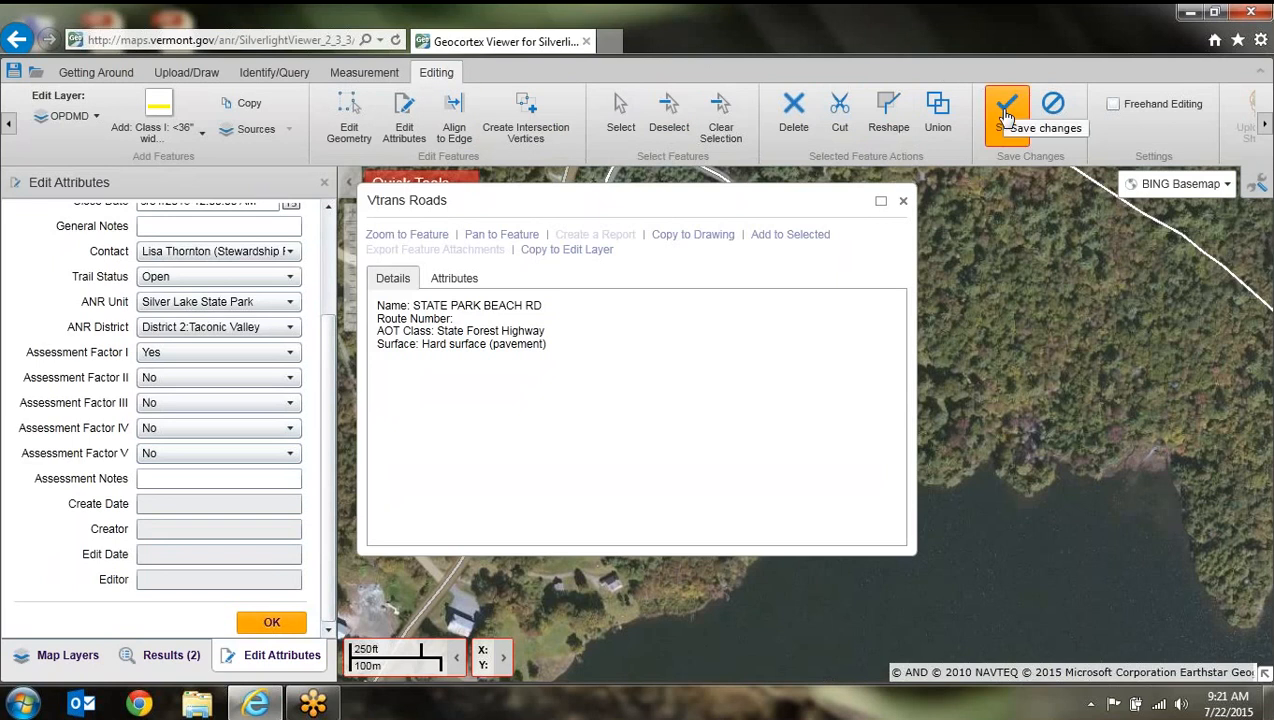
{"action": "left_click", "coordinate": [1006, 110]}
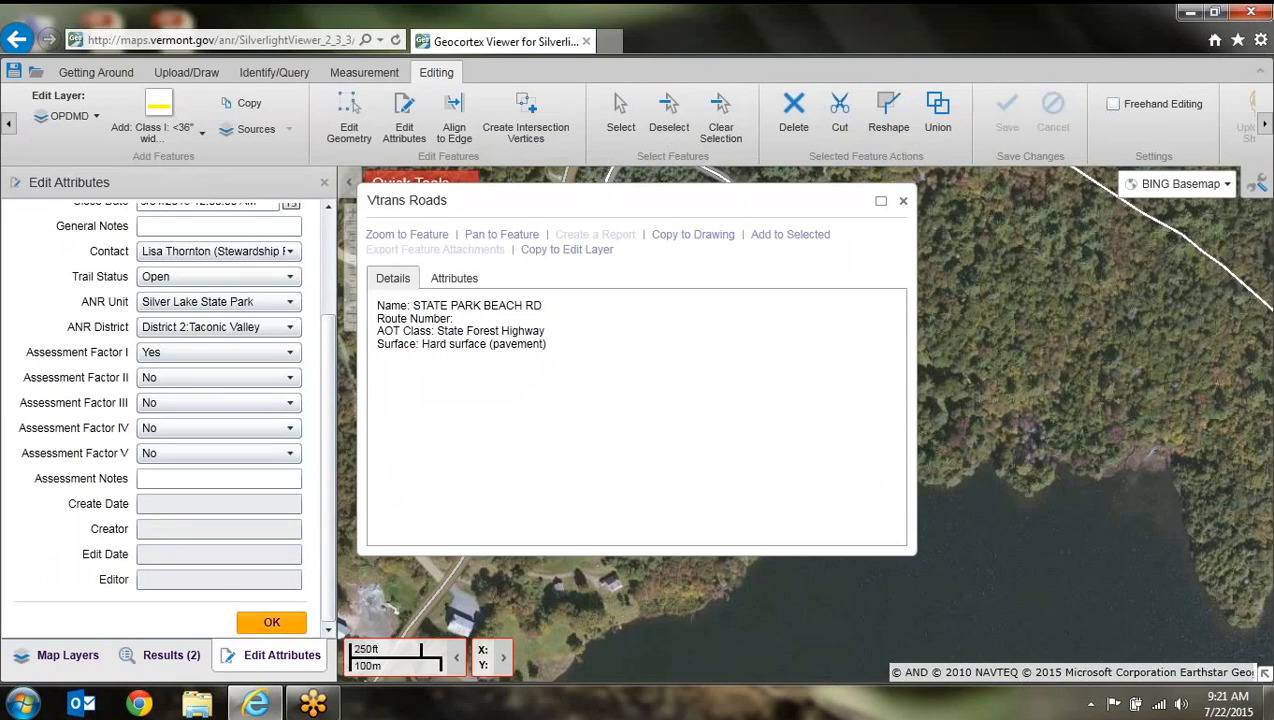
{"action": "left_click", "coordinate": [903, 201]}
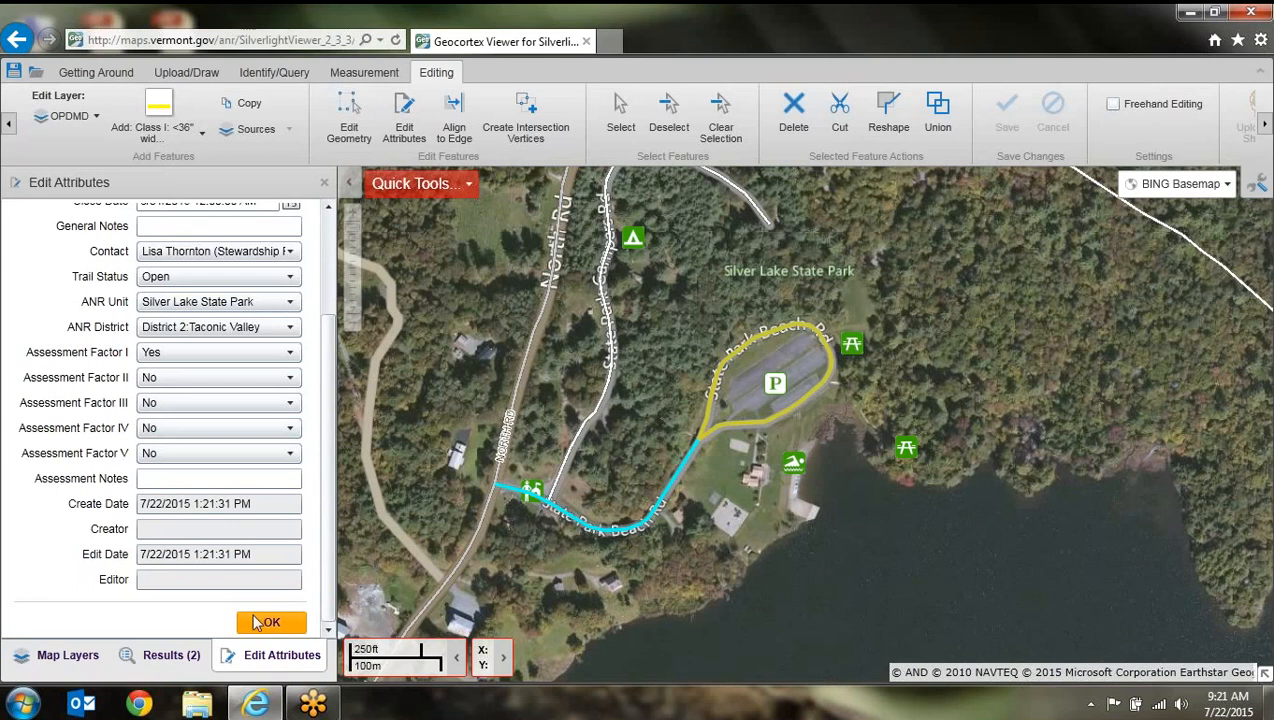
Step: Examine the saved trail at a wider extent around Silver Lake and look through the map layer list
{"action": "left_click", "coordinate": [57, 655]}
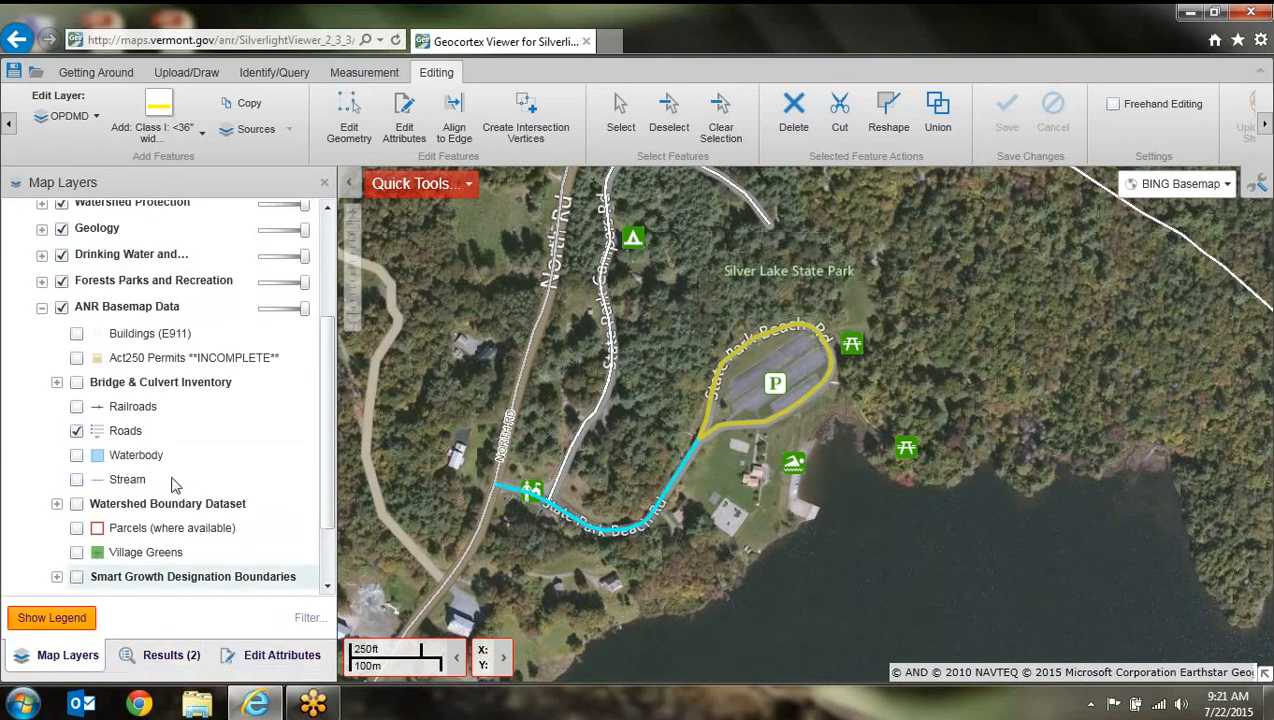
{"action": "scroll", "coordinate": [48, 303], "scroll_direction": "up", "scroll_amount": 4}
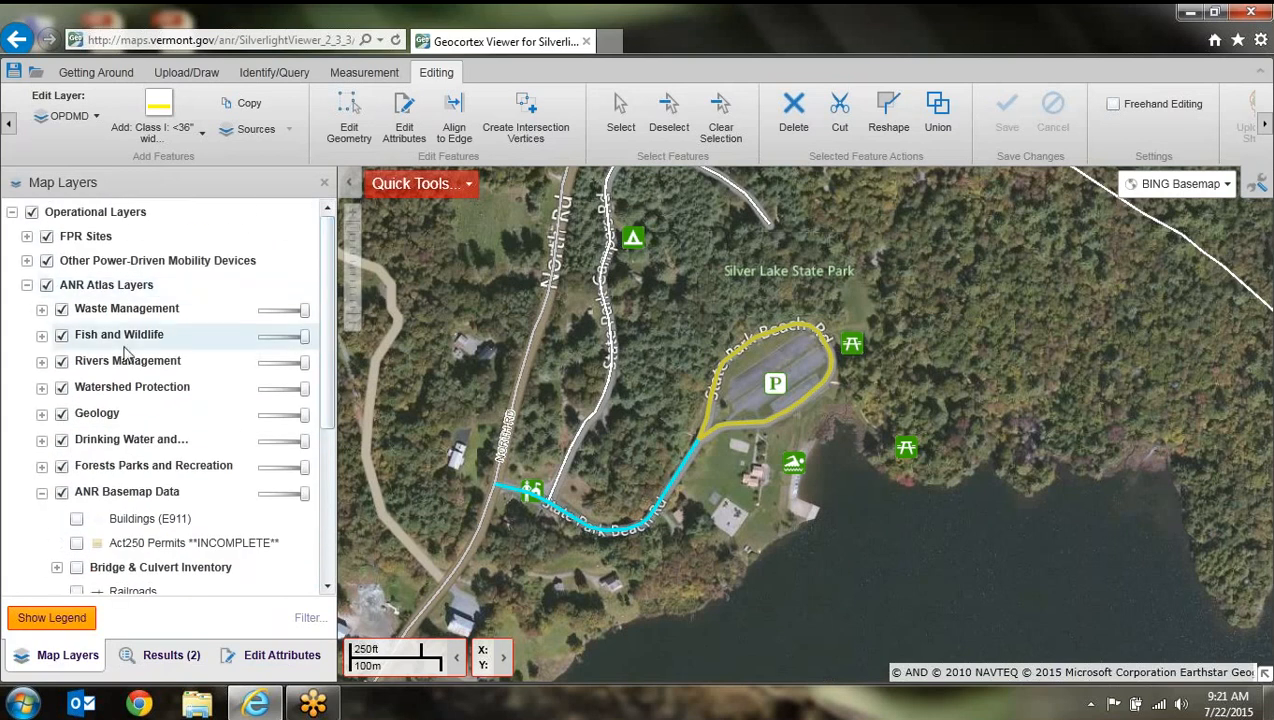
{"action": "scroll", "coordinate": [672, 330], "scroll_direction": "down", "scroll_amount": 1}
{"action": "scroll", "coordinate": [672, 330], "scroll_direction": "down", "scroll_amount": 3}
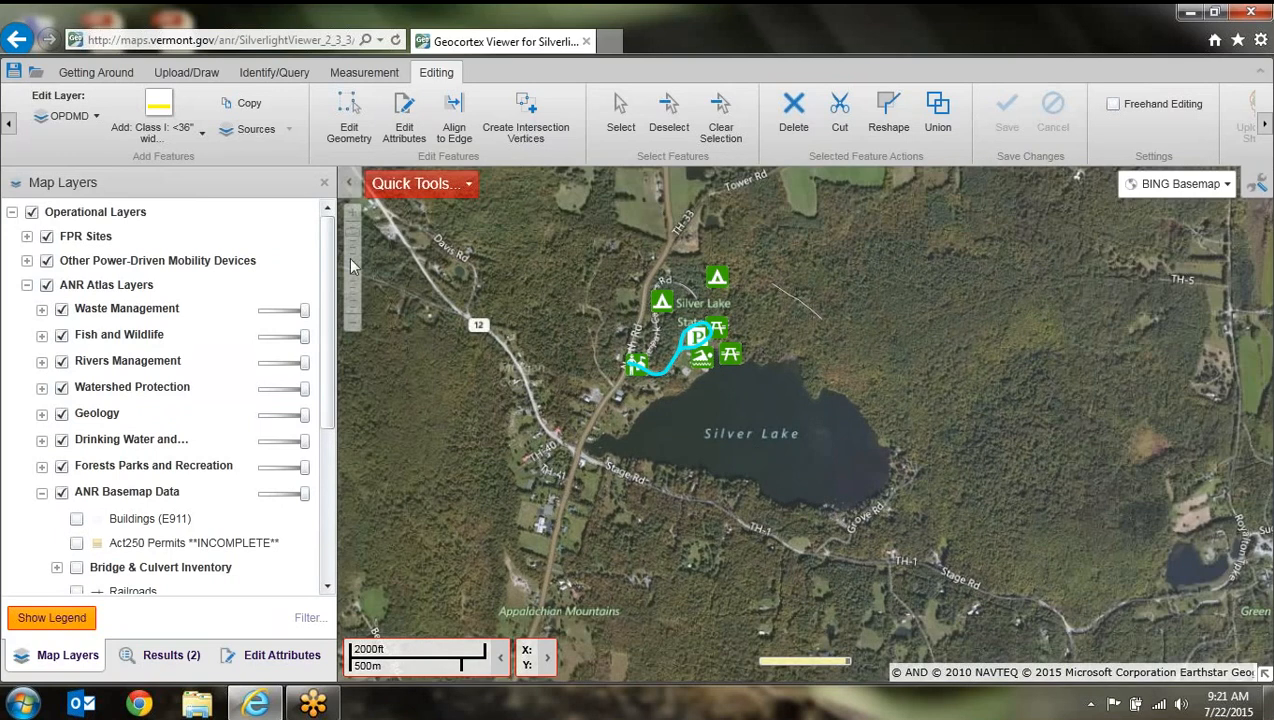
{"action": "left_click_drag", "start_coordinate": [326, 290], "coordinate": [325, 505]}
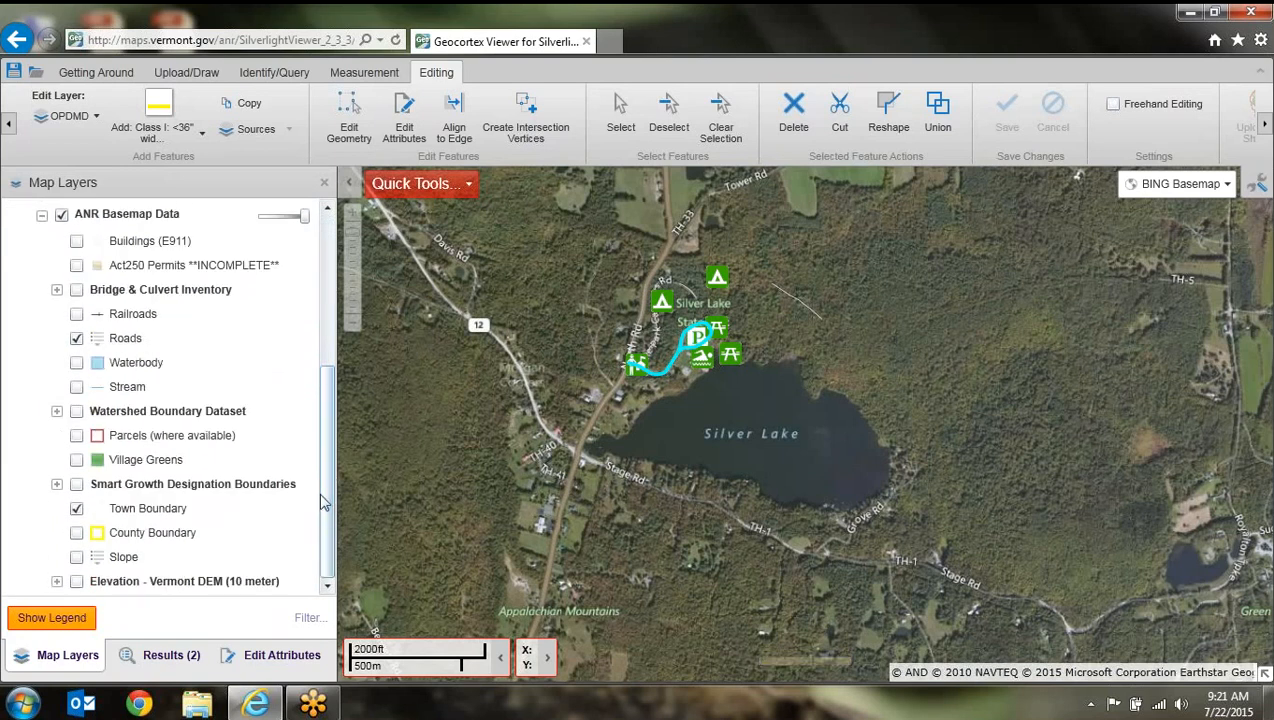
{"action": "left_click_drag", "start_coordinate": [323, 502], "coordinate": [323, 297]}
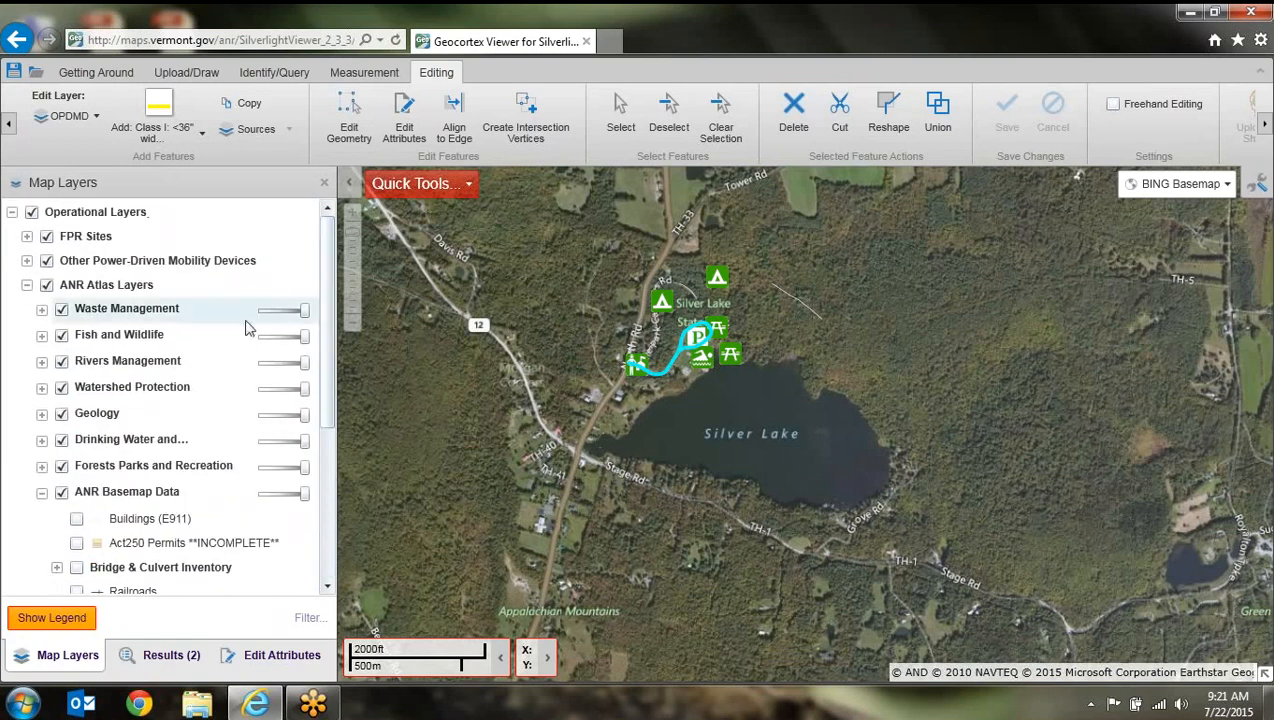